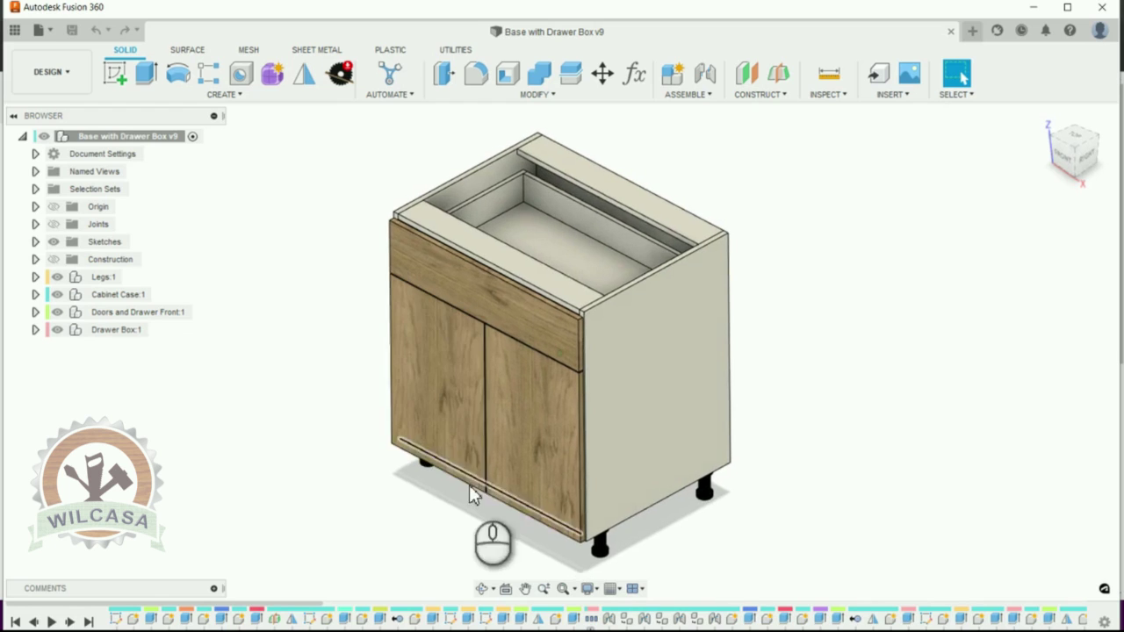
# - Zoom and orbit the cabinet model to view it from several angles
pyautogui.scroll(5, 637, 564)
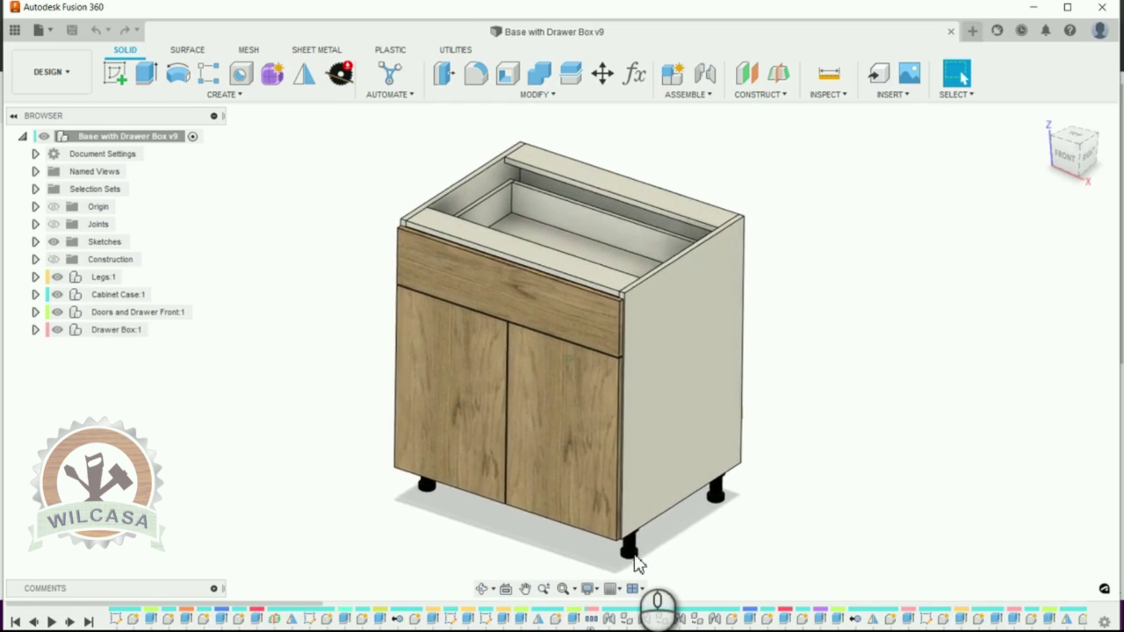
pyautogui.scroll(2, 635, 554)
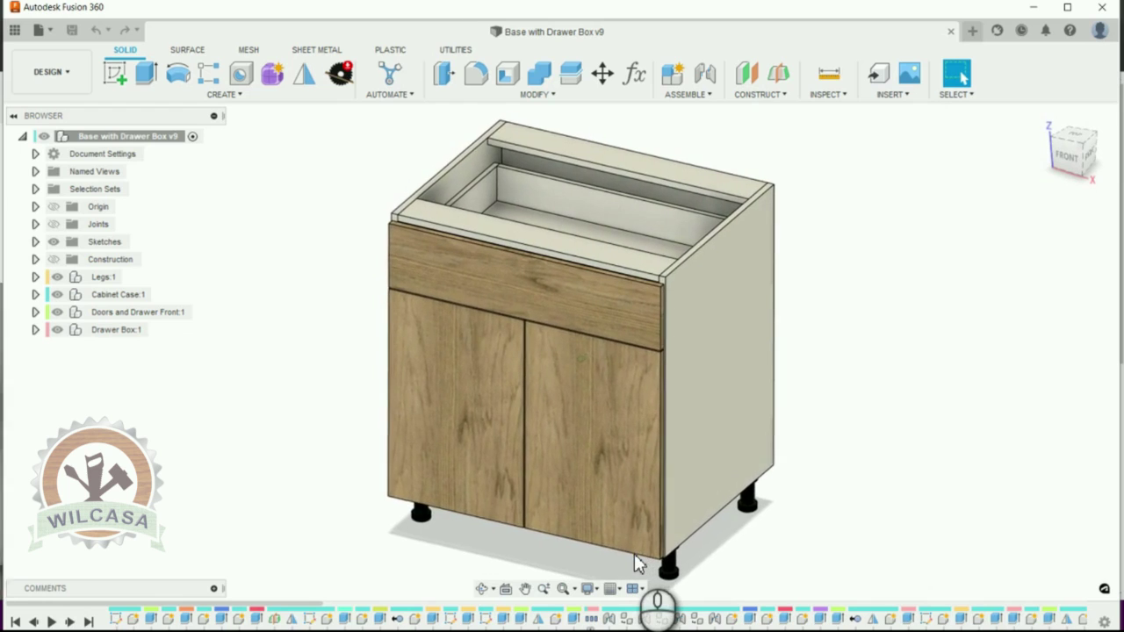
pyautogui.moveTo(634, 553); pyautogui.dragTo(641, 554, button='middle')
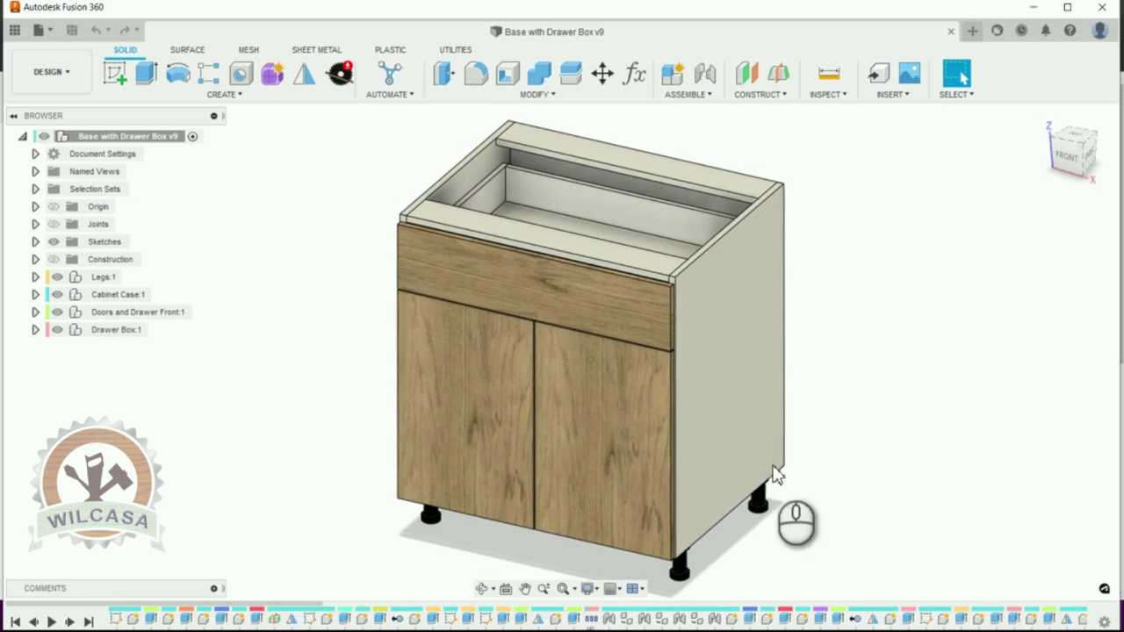
pyautogui.scroll(2, 647, 312)
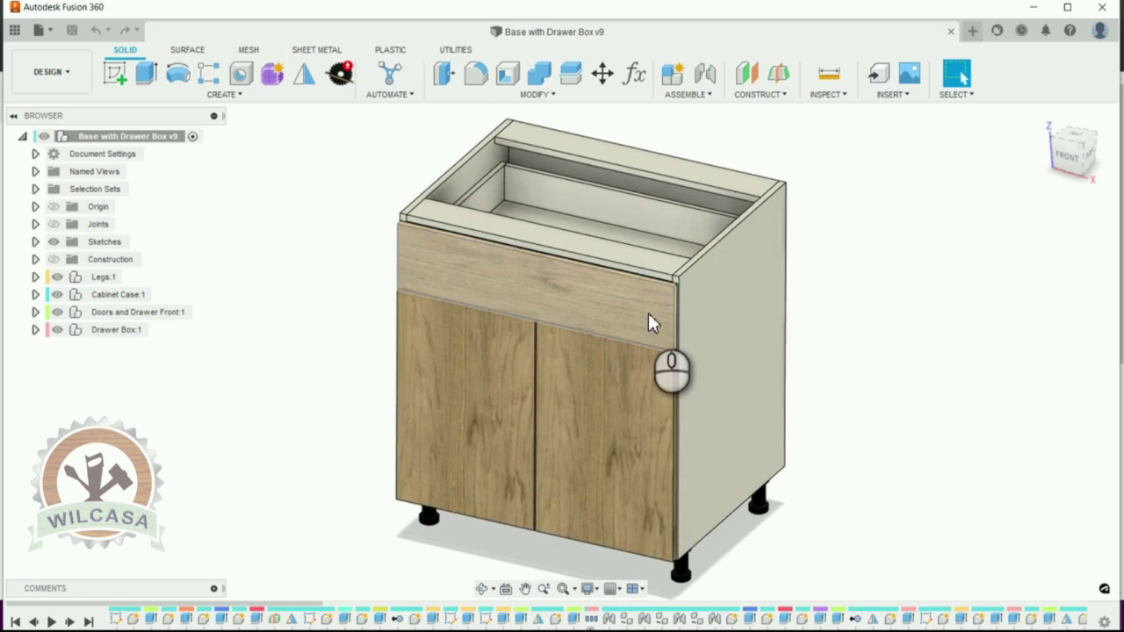
pyautogui.scroll(1, 694, 337)
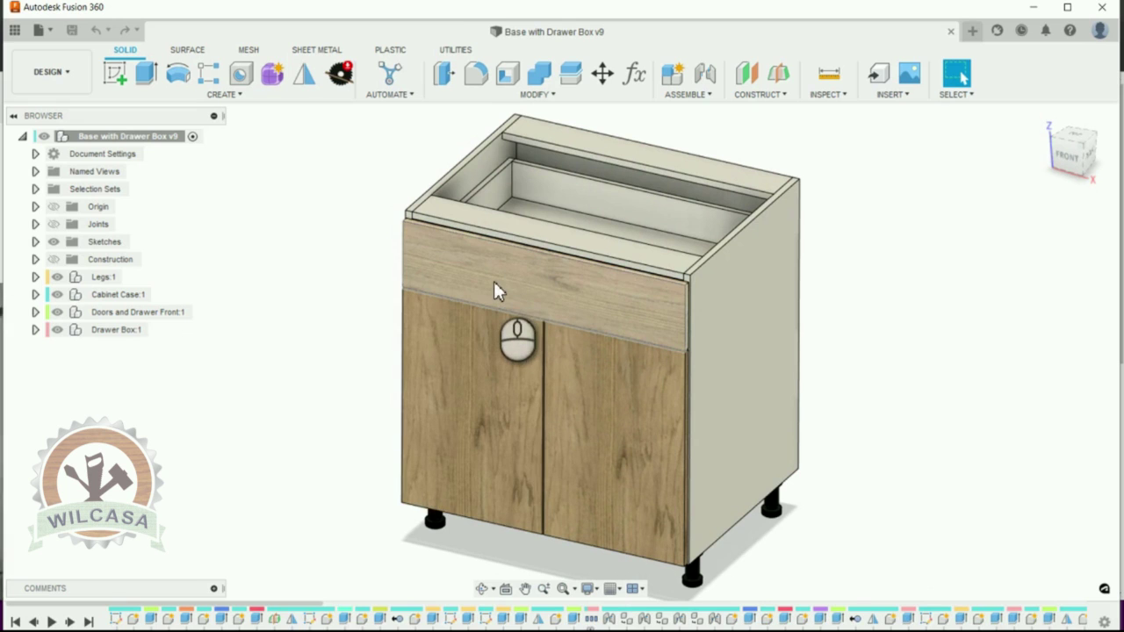
pyautogui.scroll(1, 509, 279)
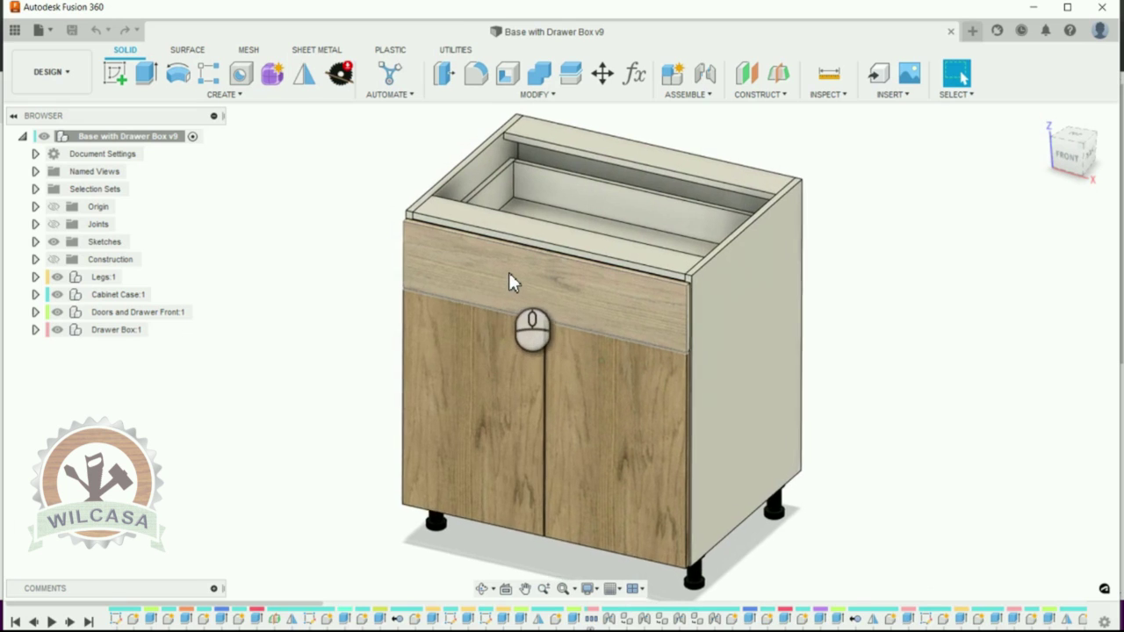
pyautogui.keyDown('shift'); pyautogui.moveTo(510, 275); pyautogui.dragTo(683, 531, button='middle'); pyautogui.keyUp('shift')
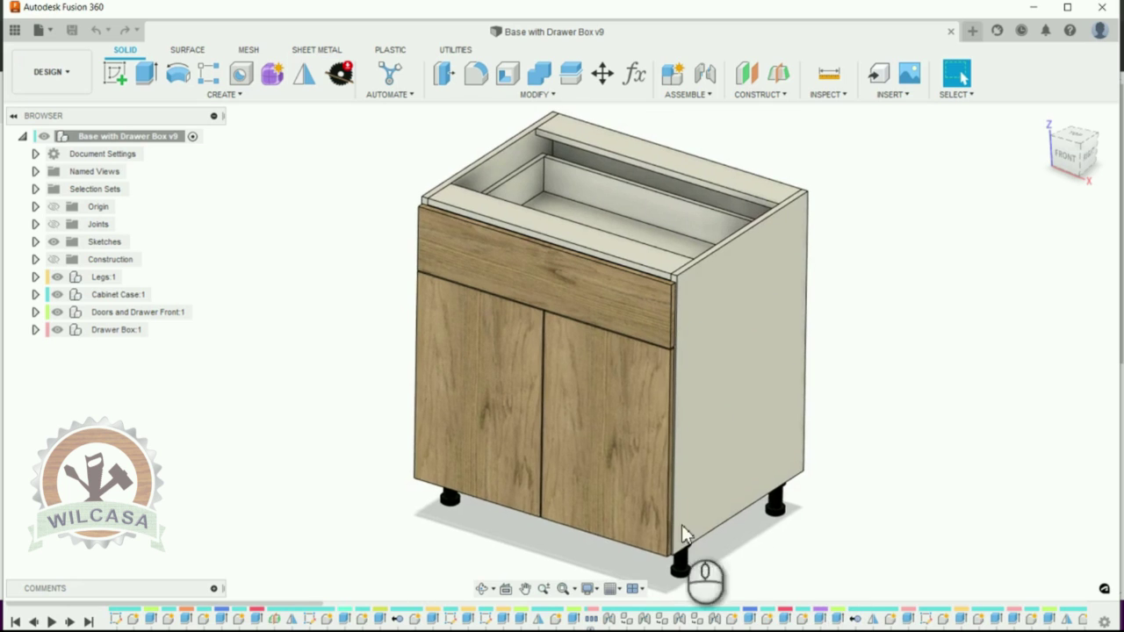
pyautogui.keyDown('shift'); pyautogui.moveTo(571, 351); pyautogui.dragTo(720, 408, button='middle'); pyautogui.keyUp('shift')
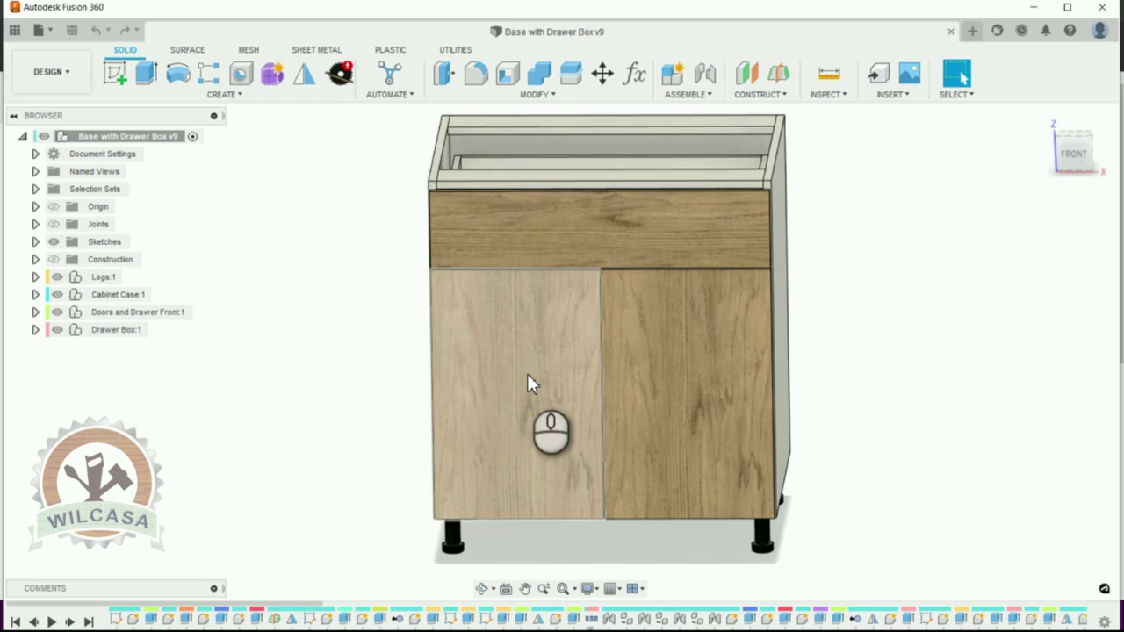
pyautogui.keyDown('shift'); pyautogui.moveTo(526, 384); pyautogui.dragTo(534, 416, button='middle'); pyautogui.keyUp('shift')
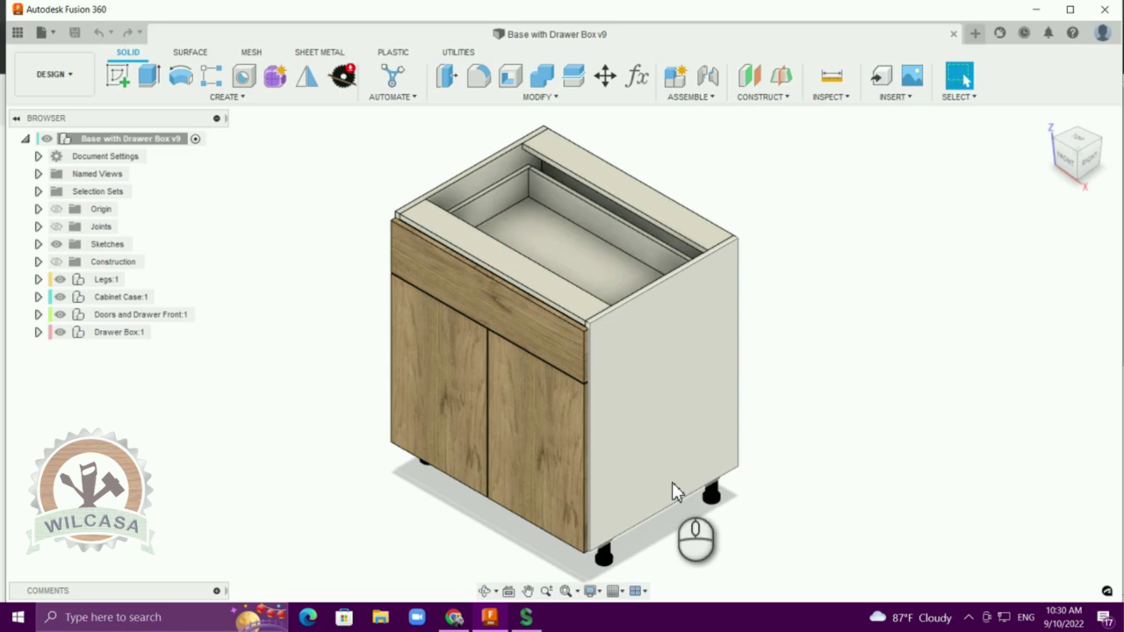
pyautogui.keyDown('shift'); pyautogui.moveTo(672, 482); pyautogui.dragTo(288, 115, button='middle'); pyautogui.keyUp('shift')
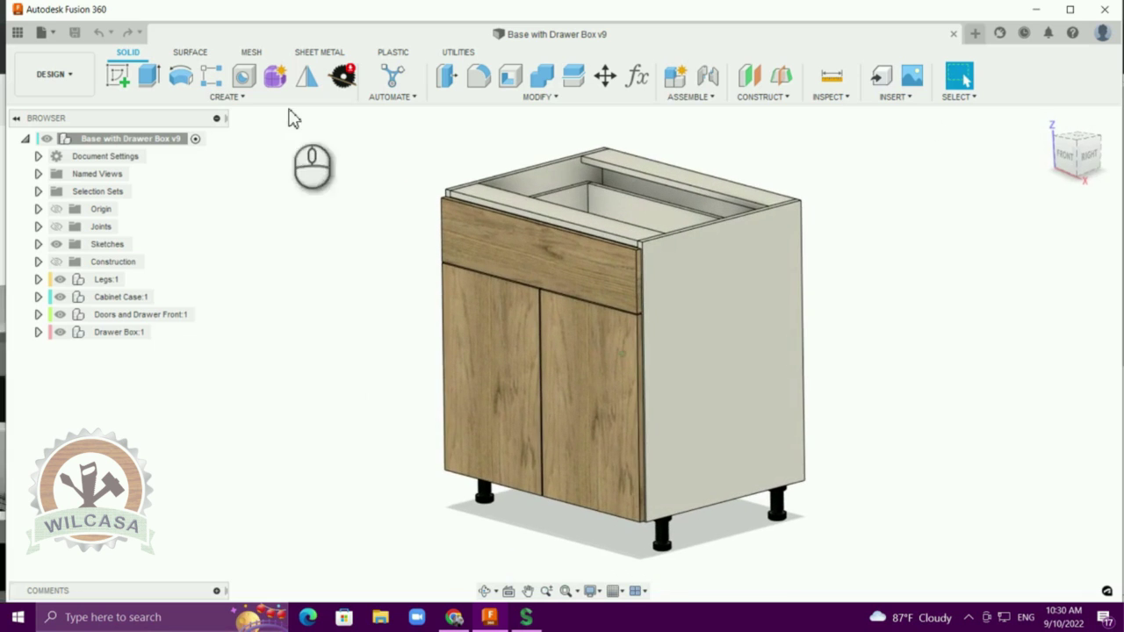
# - Save a copy named 'Base one Drawer one door' in the Wilcasa > Cabinets > Base folder
pyautogui.click(41, 32)
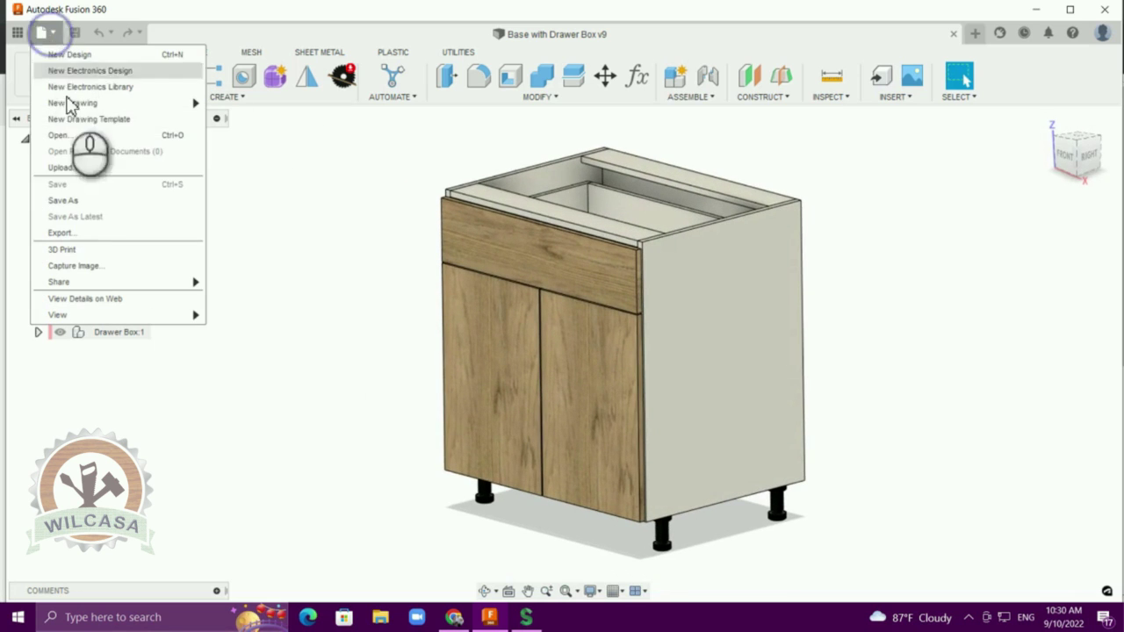
pyautogui.click(77, 201)
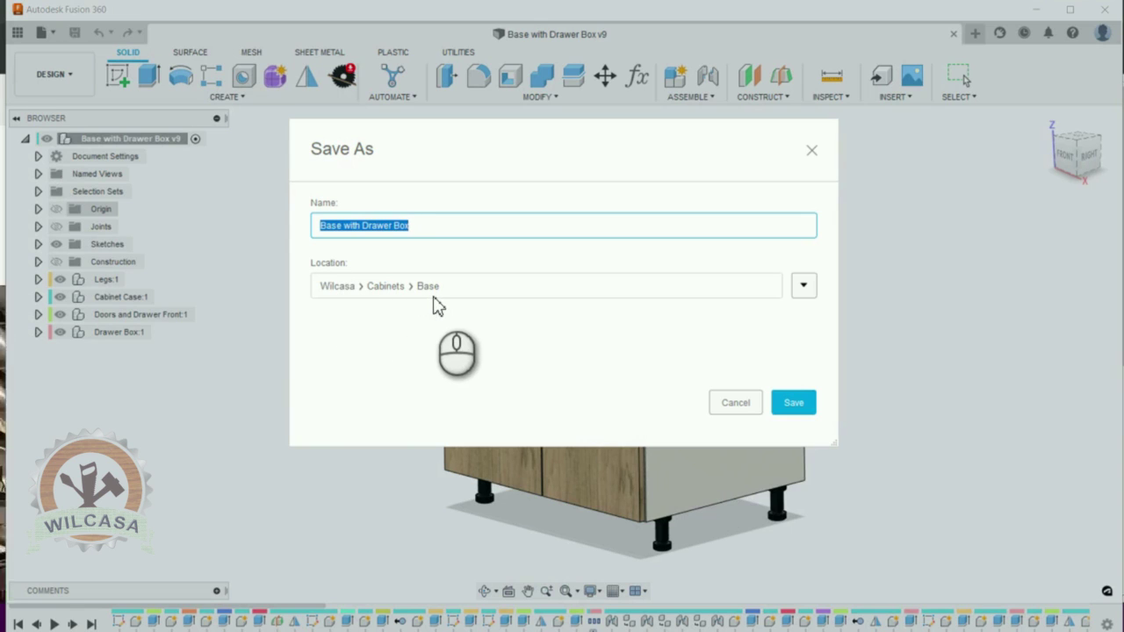
pyautogui.click(417, 229)
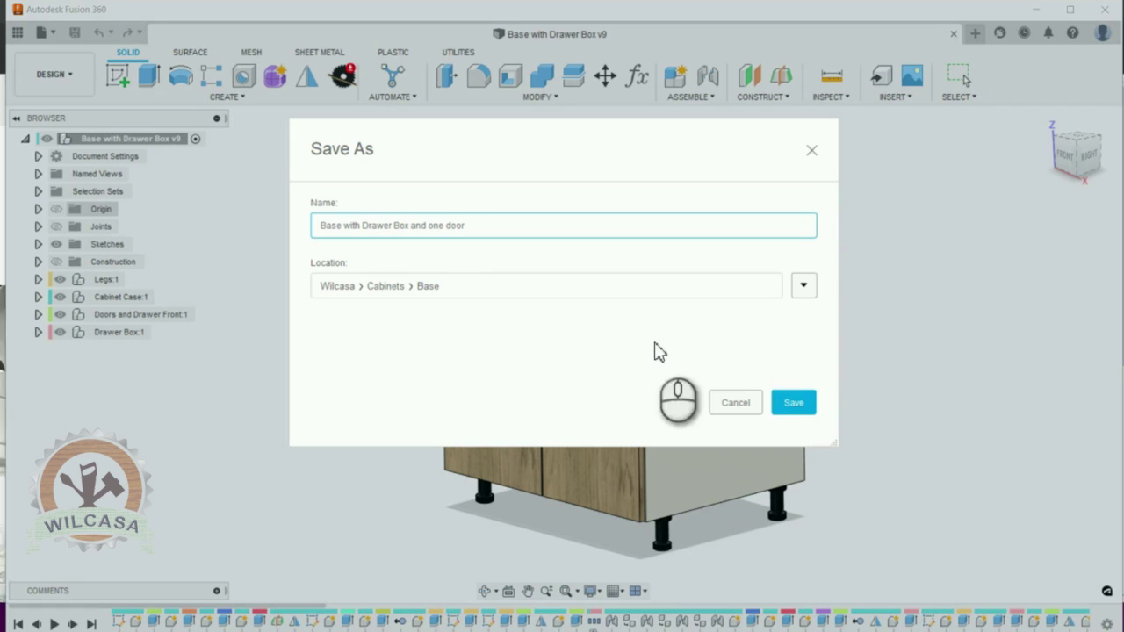
pyautogui.click(348, 230)
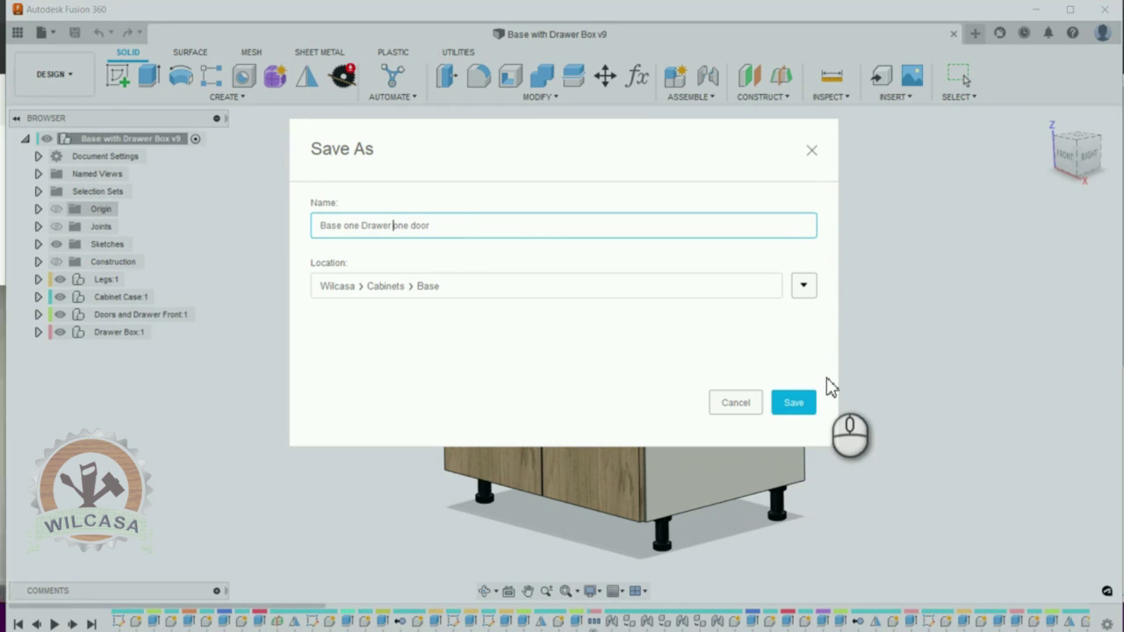
pyautogui.click(794, 403)
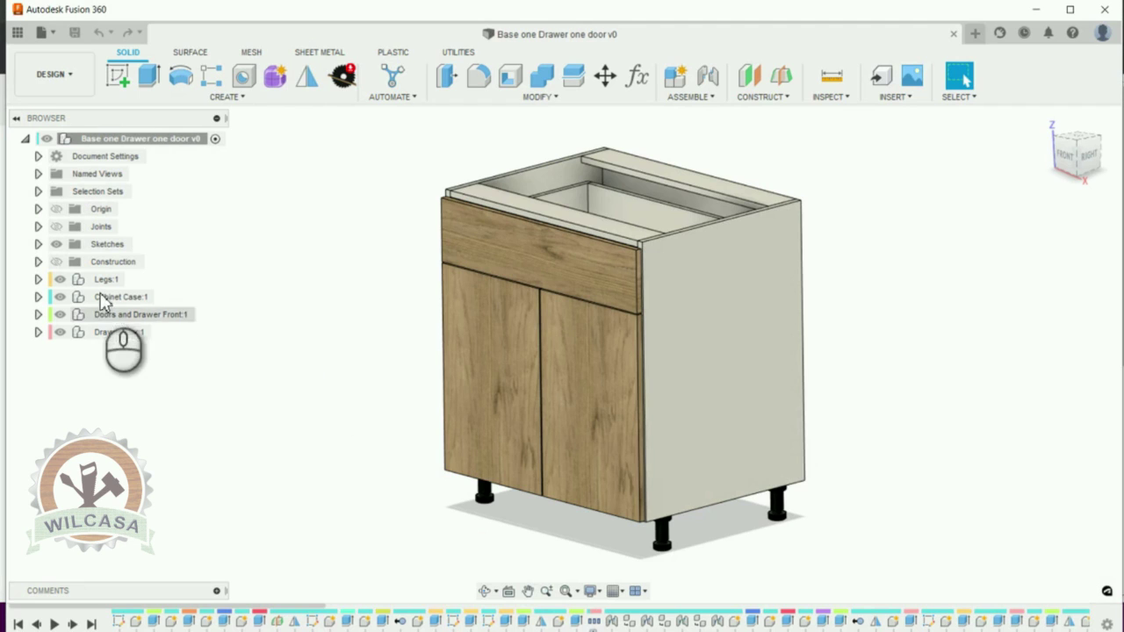
# - Find Right Door:1 under Doors and Drawer Front and move it out of that group
pyautogui.click(578, 413)
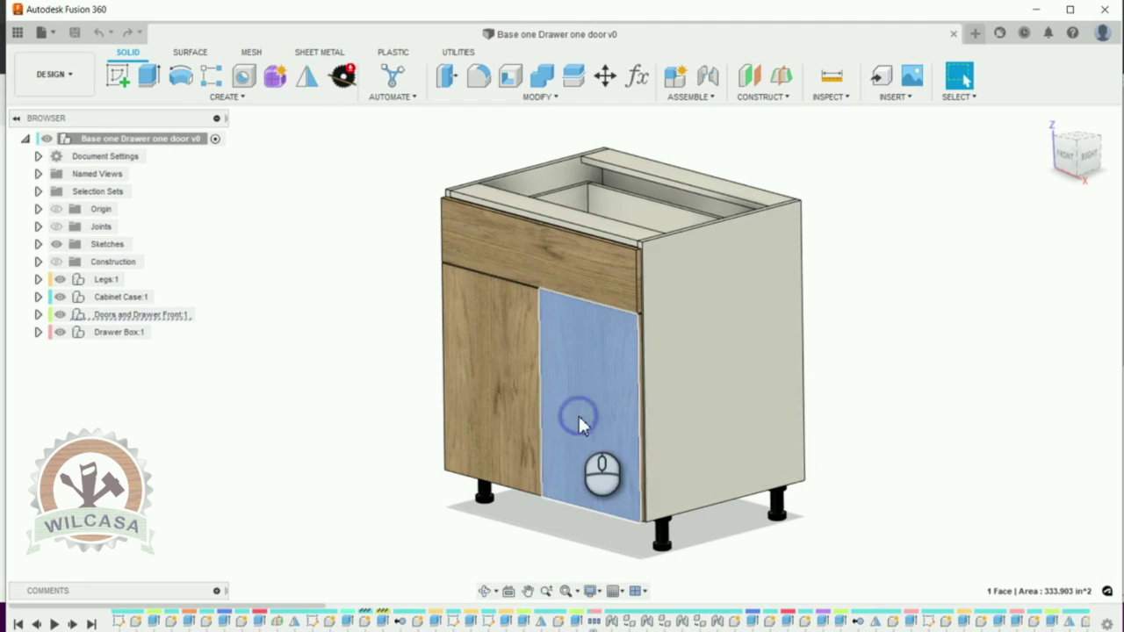
pyautogui.click(139, 316)
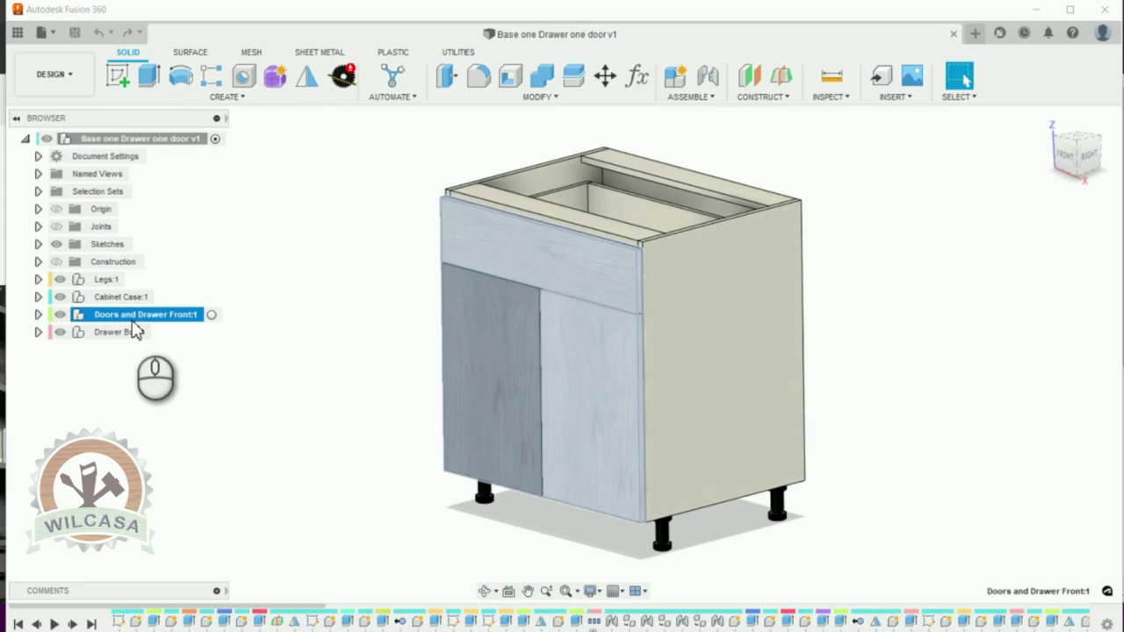
pyautogui.click(38, 314)
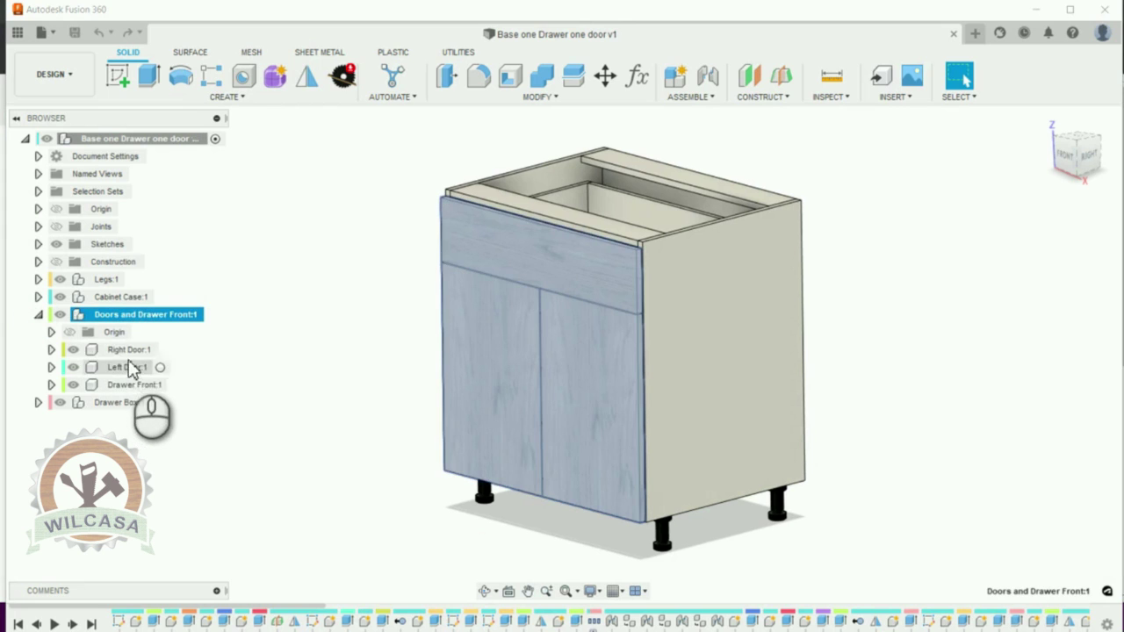
pyautogui.click(128, 351)
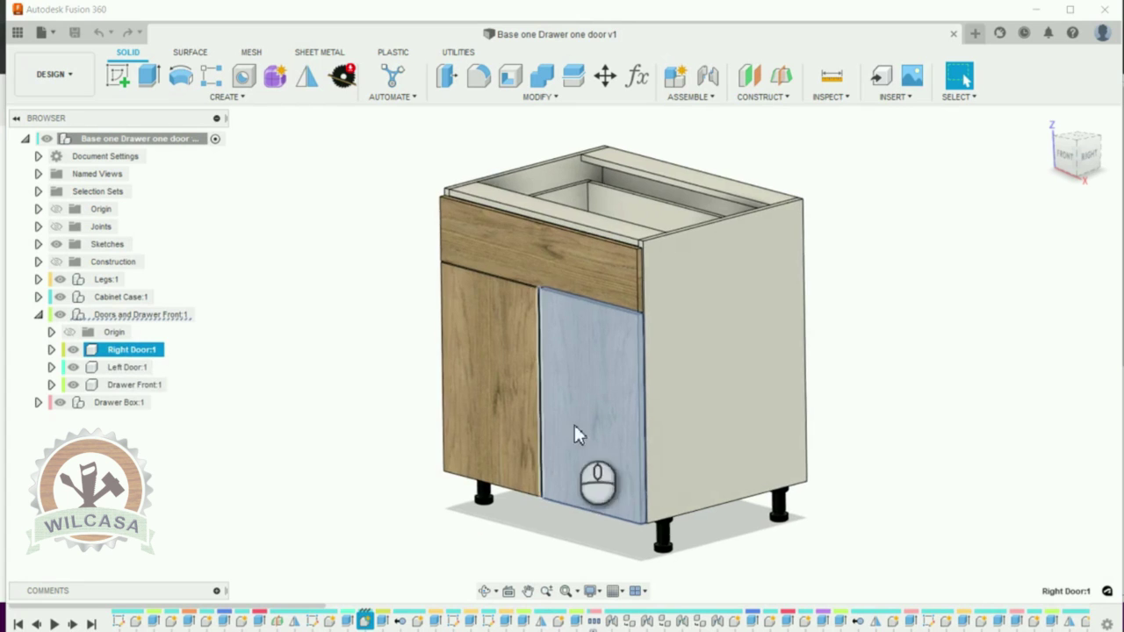
pyautogui.scroll(5, 709, 484)
pyautogui.scroll(-5, 719, 466)
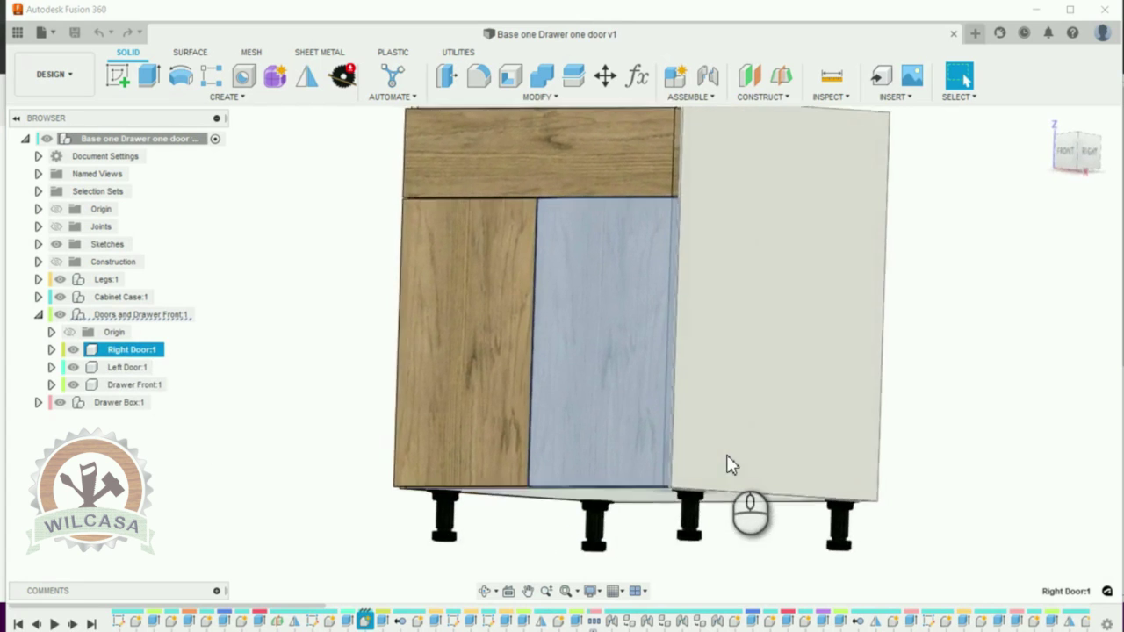
pyautogui.scroll(5, 731, 463)
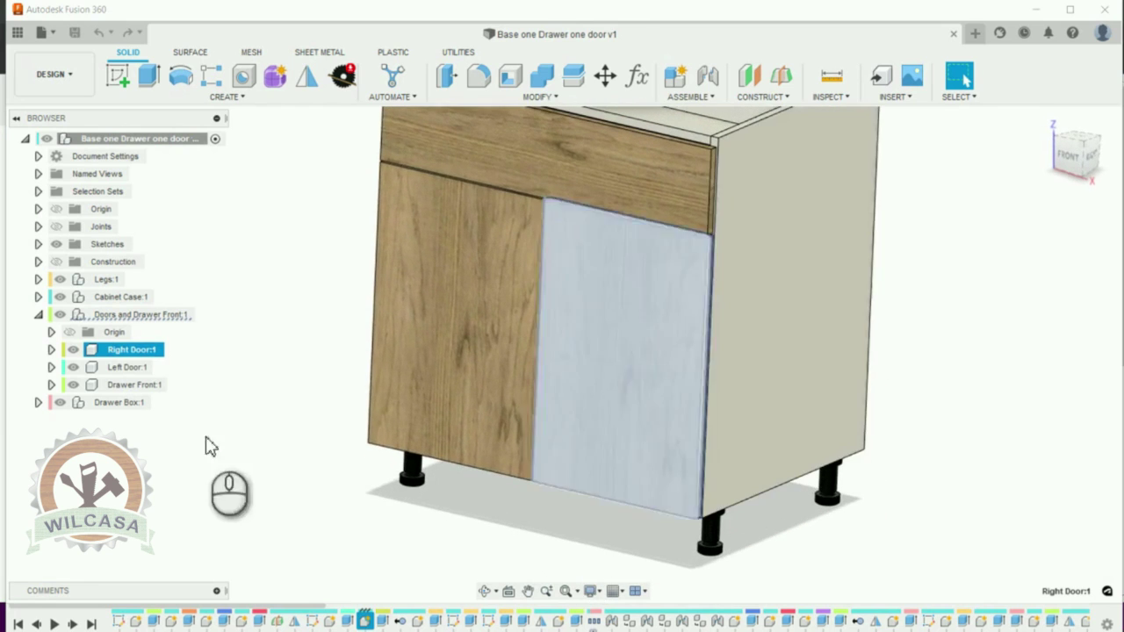
pyautogui.rightClick(120, 353)
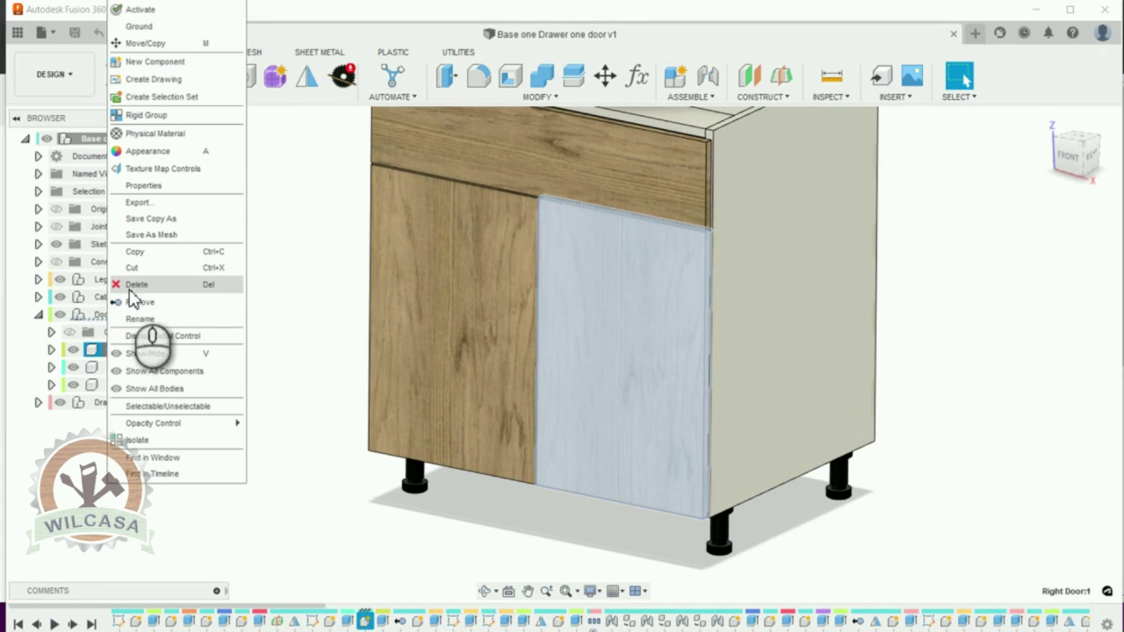
pyautogui.click(132, 284)
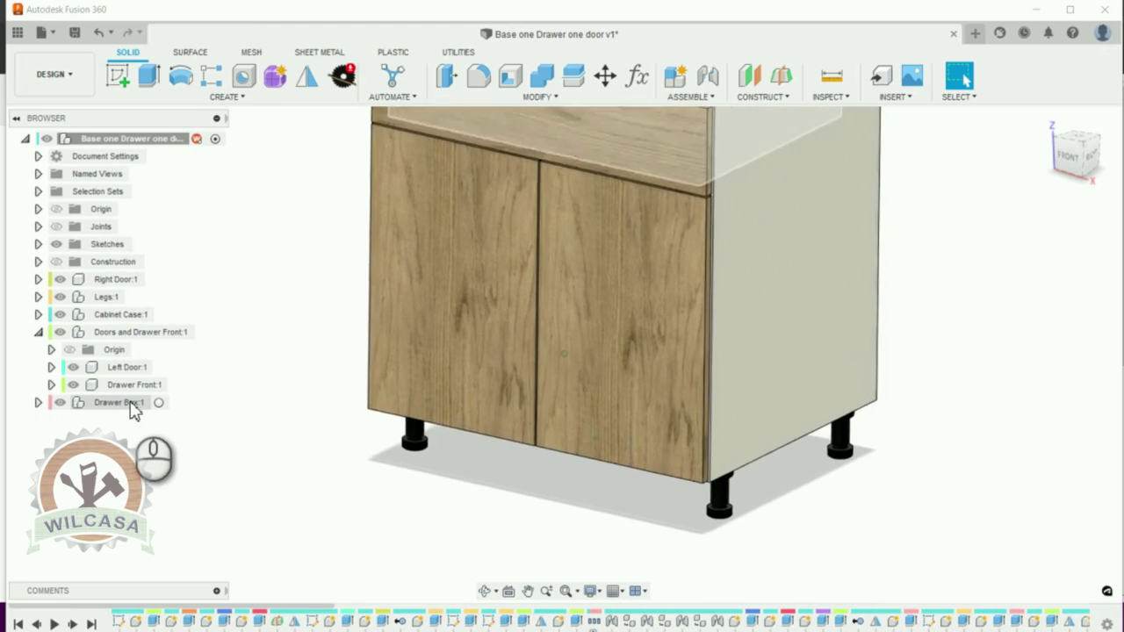
# - Delete the right door and confirm the deletion warning
pyautogui.rightClick(84, 280)
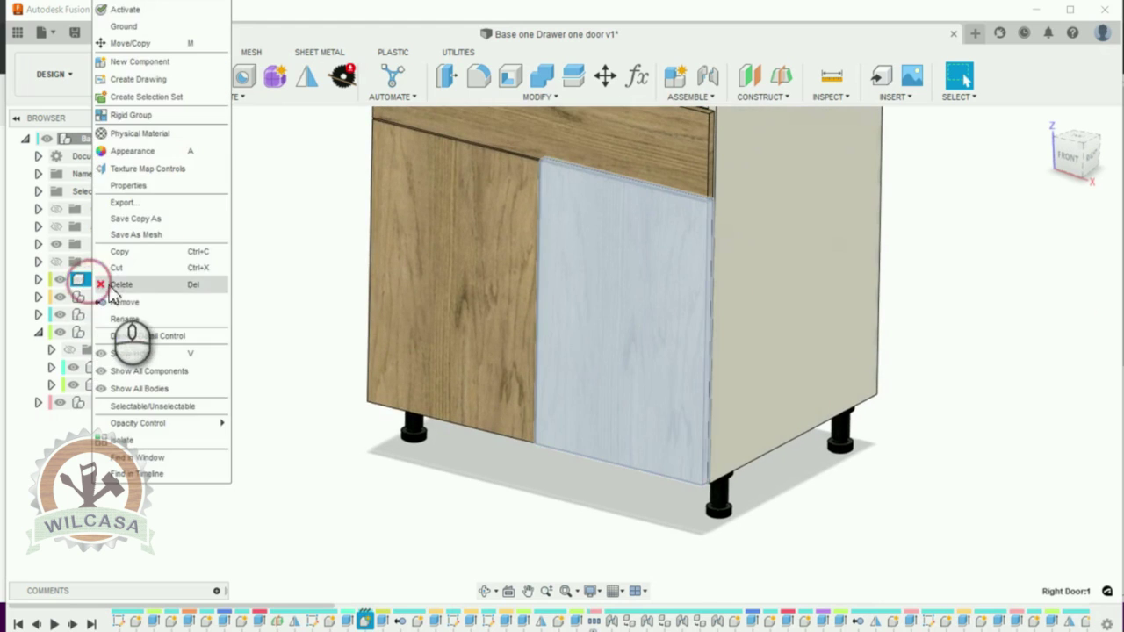
pyautogui.click(114, 285)
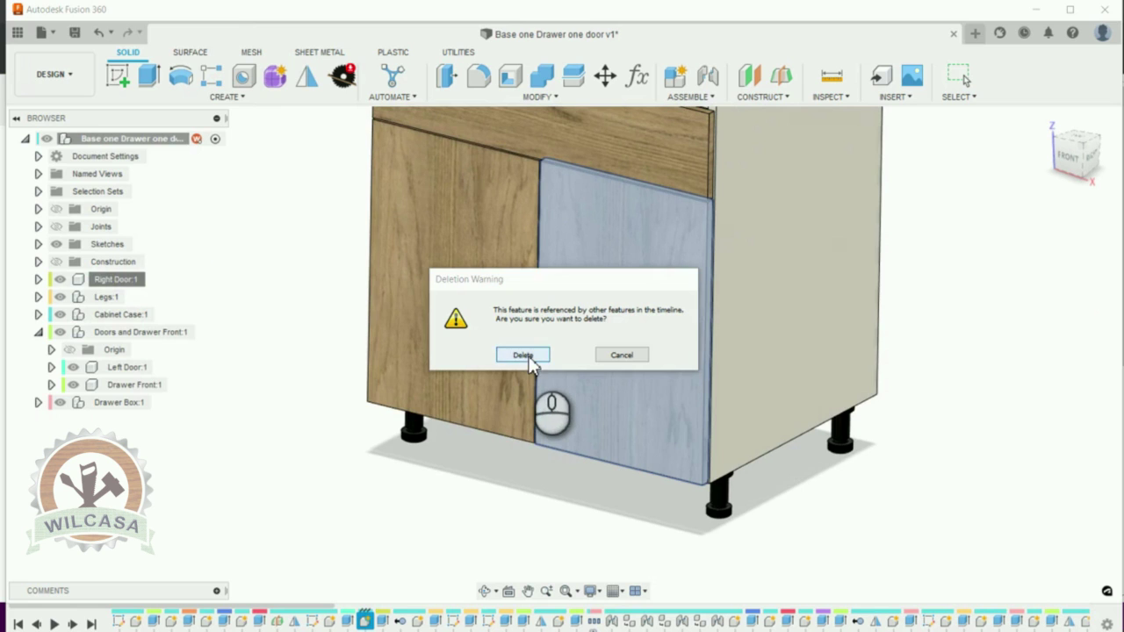
pyautogui.click(523, 355)
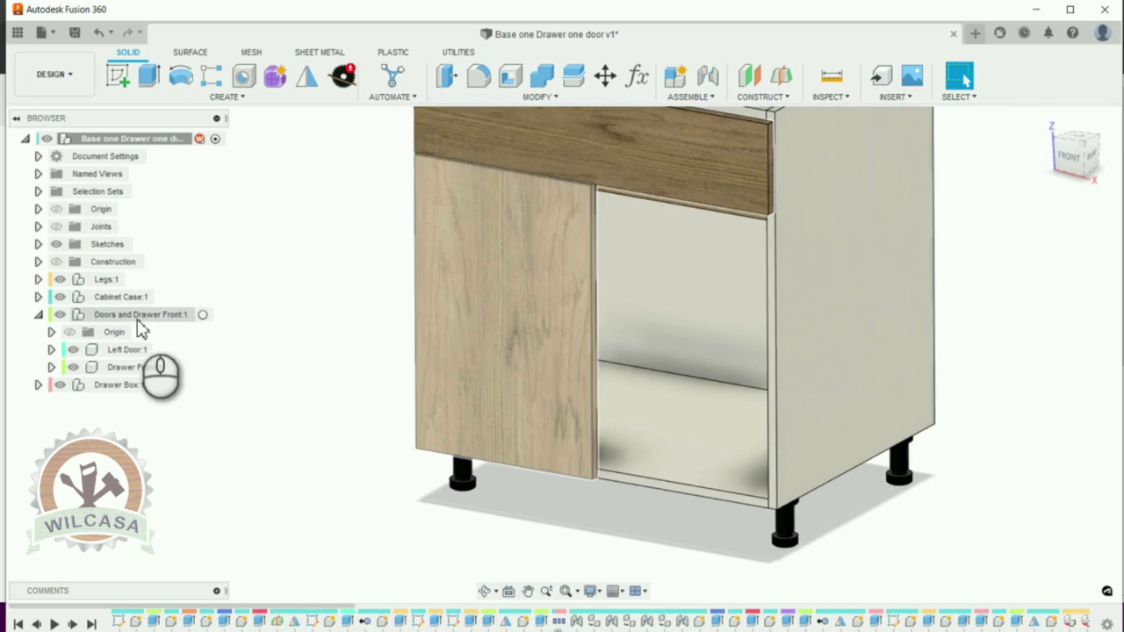
# - Expand the Sketches folder and edit the Doors sketch
pyautogui.click(38, 243)
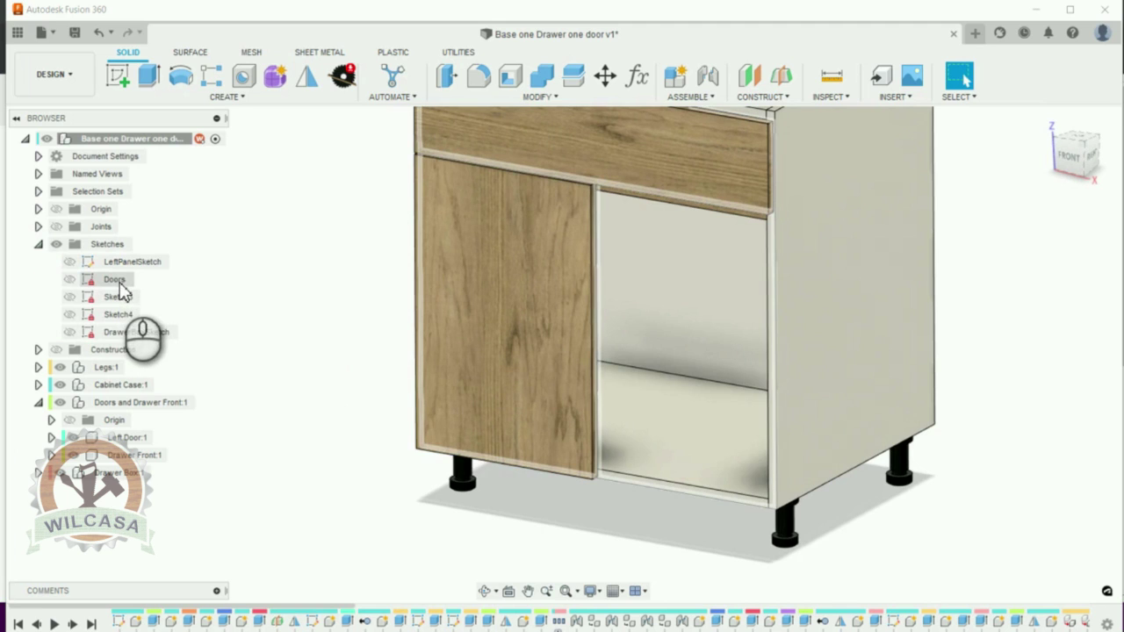
pyautogui.rightClick(119, 283)
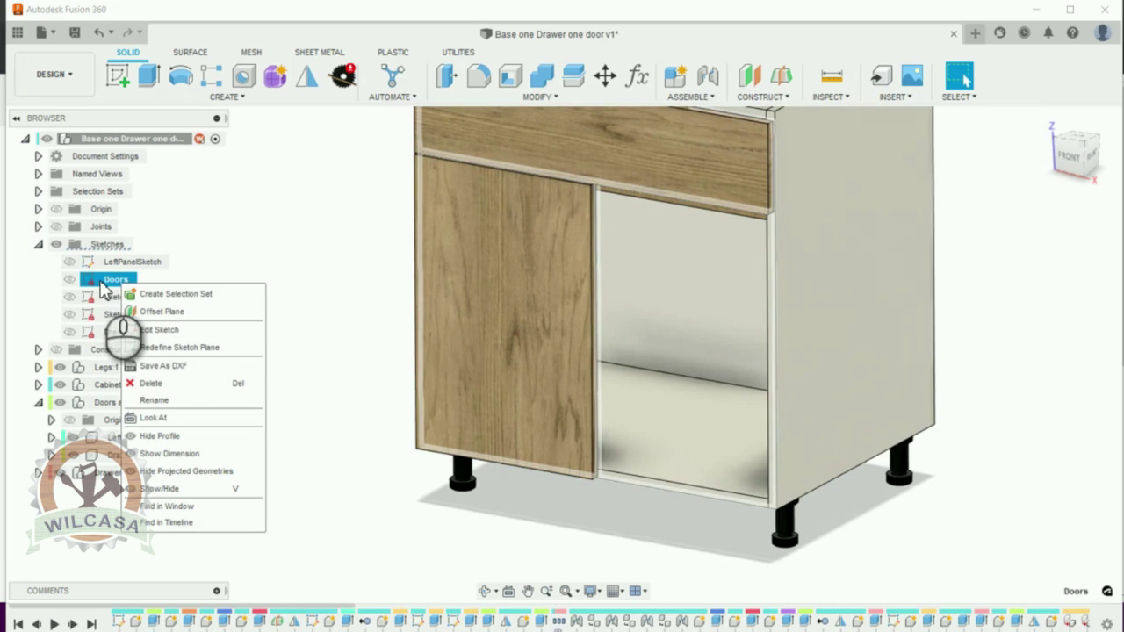
pyautogui.click(148, 337)
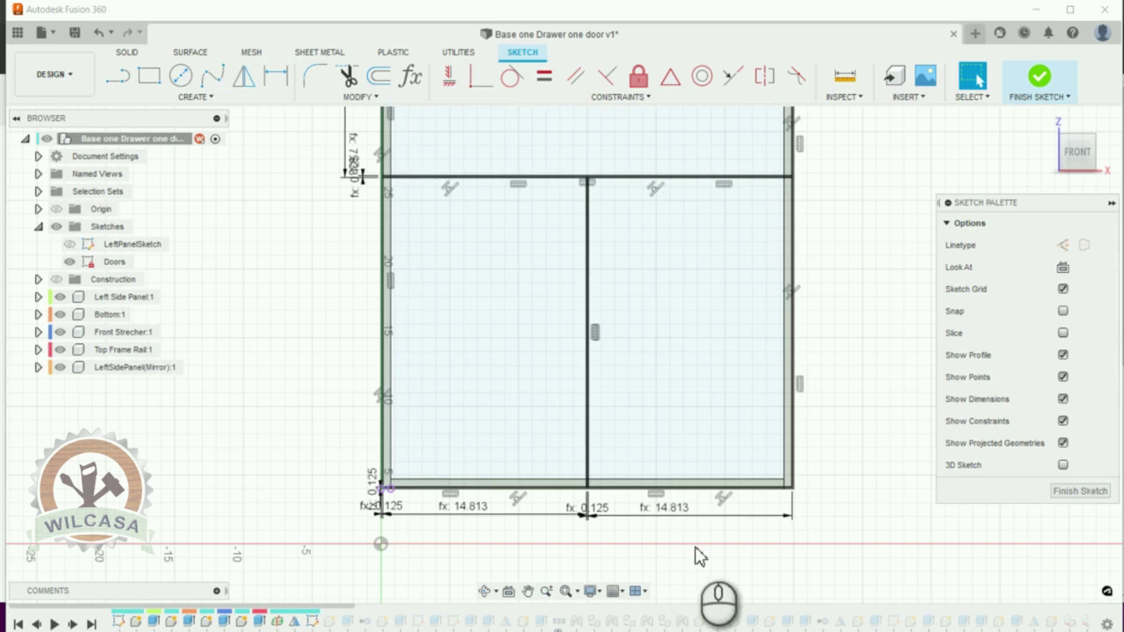
# - Delete the right door's bottom outline line from the Doors sketch, confirming with OK
pyautogui.scroll(-1, 697, 556)
pyautogui.scroll(3, 702, 556)
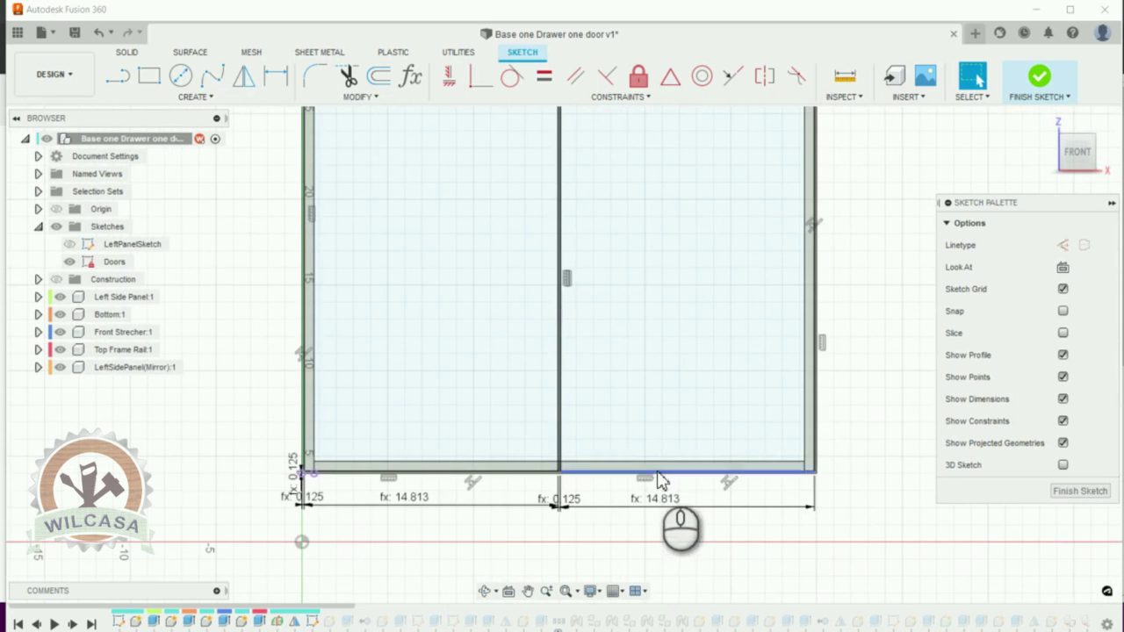
pyautogui.click(661, 442)
pyautogui.rightClick(661, 441)
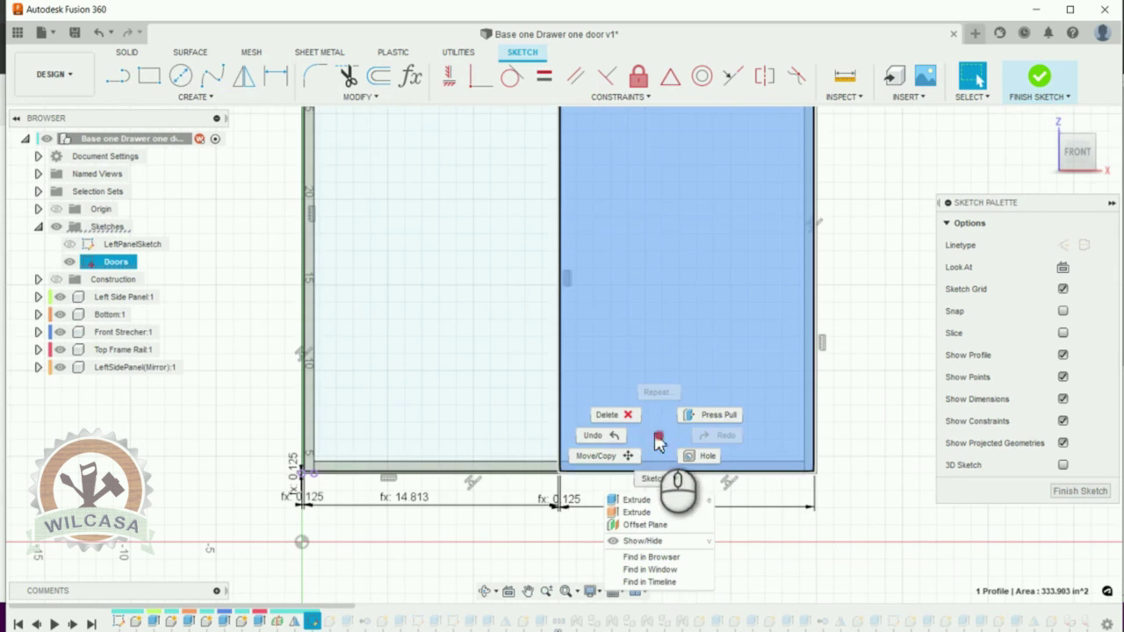
pyautogui.click(625, 415)
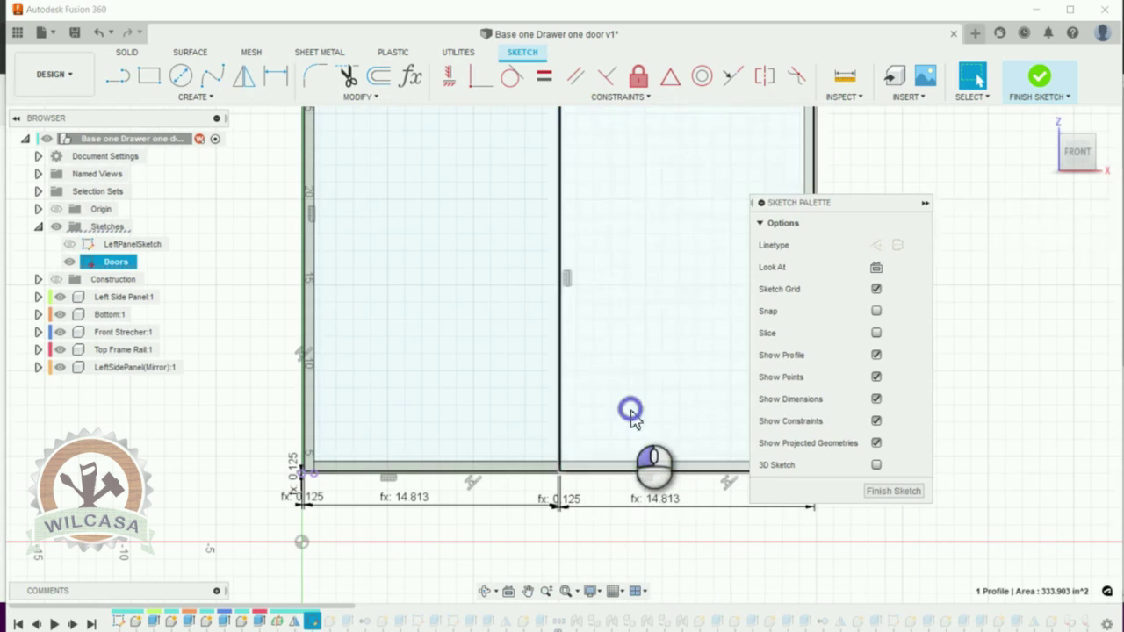
pyautogui.click(639, 474)
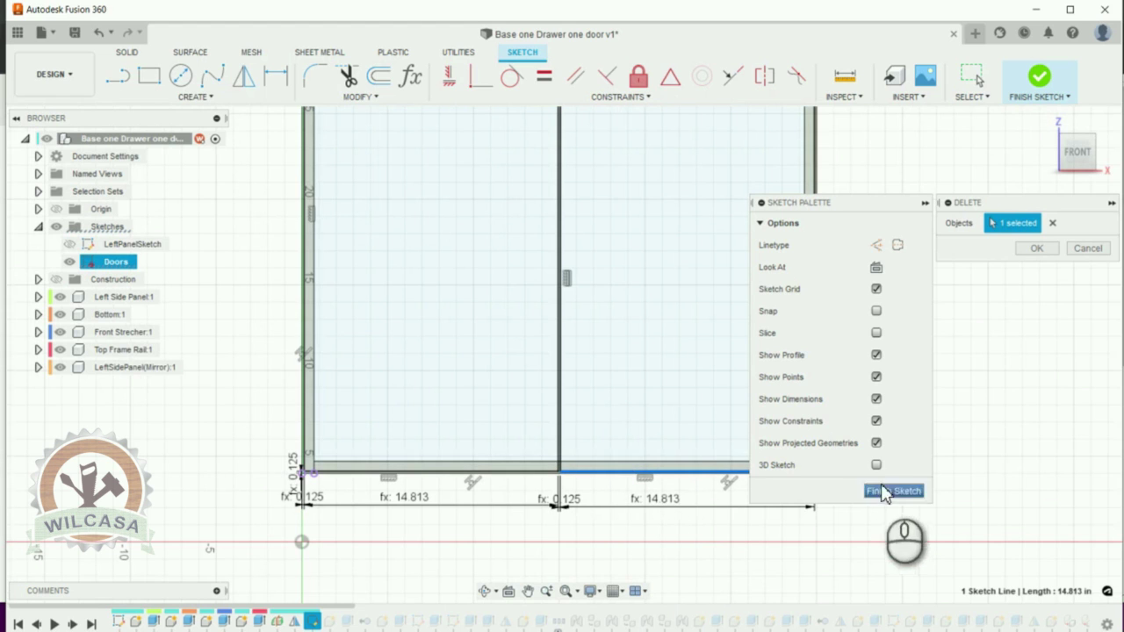
pyautogui.click(1035, 248)
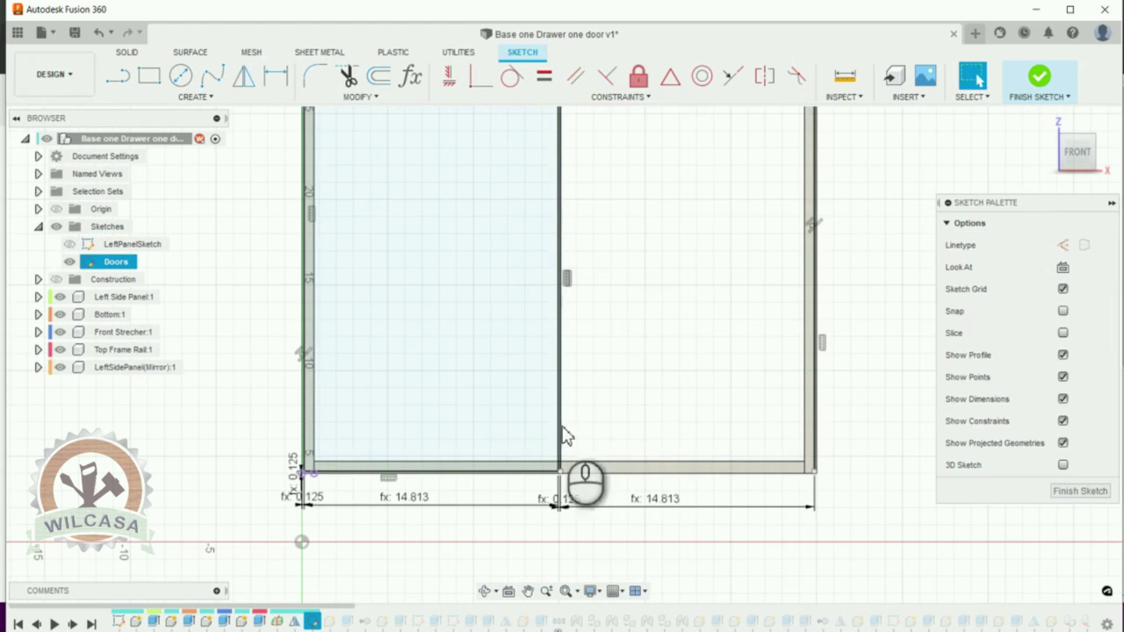
# - Delete the right door's inner vertical line and its top line
pyautogui.scroll(-3, 567, 448)
pyautogui.scroll(5, 580, 404)
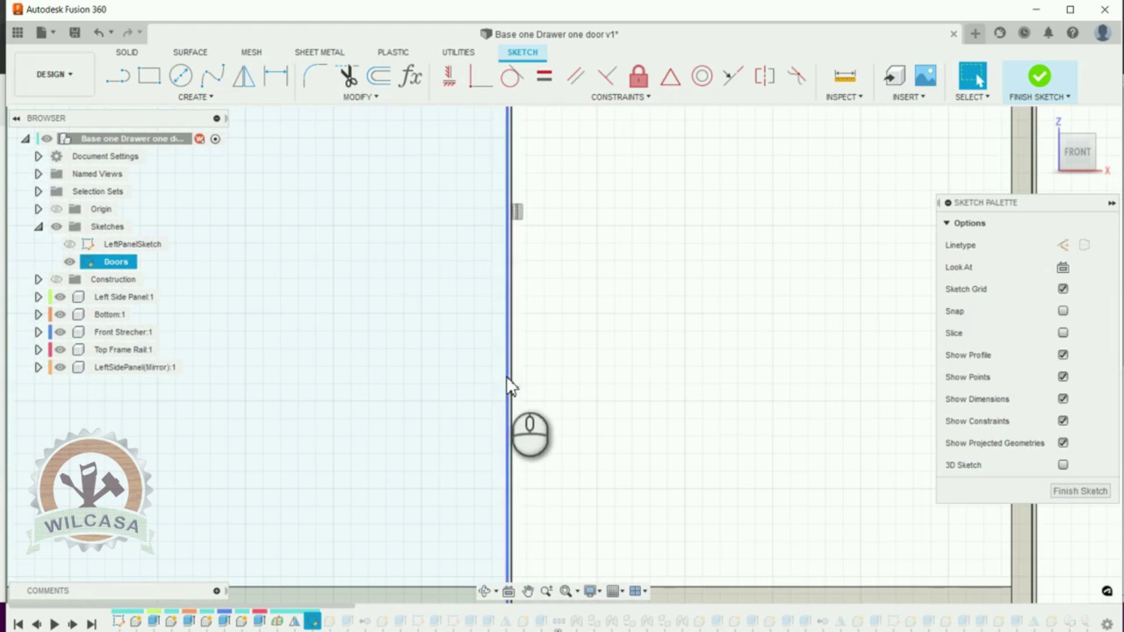
pyautogui.click(510, 373)
pyautogui.rightClick(512, 376)
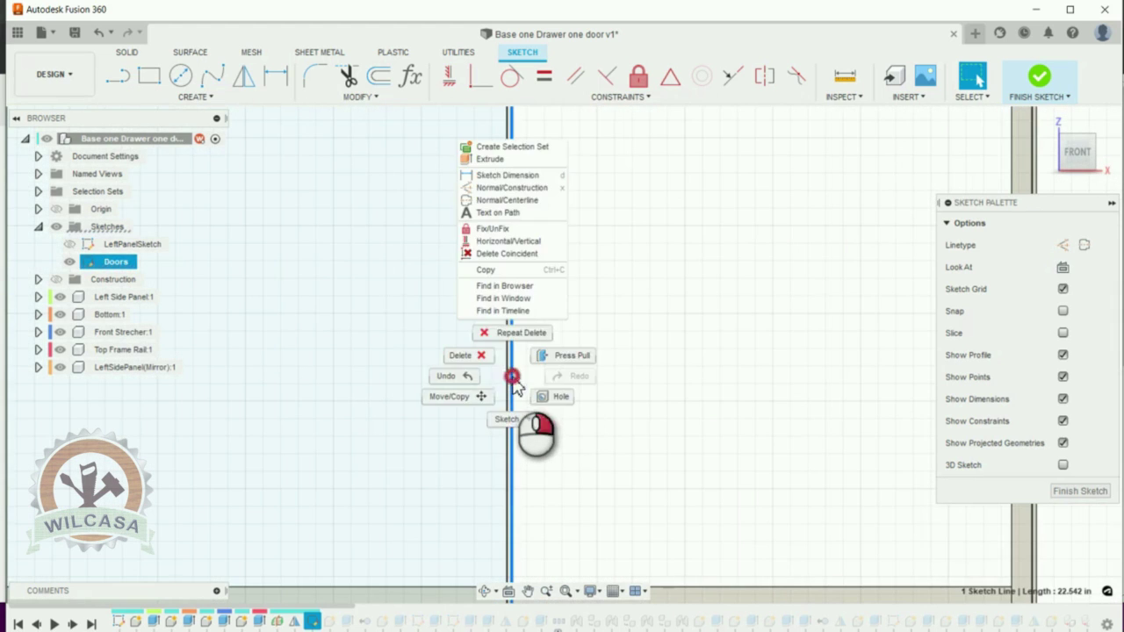
pyautogui.click(511, 334)
pyautogui.scroll(-5, 597, 449)
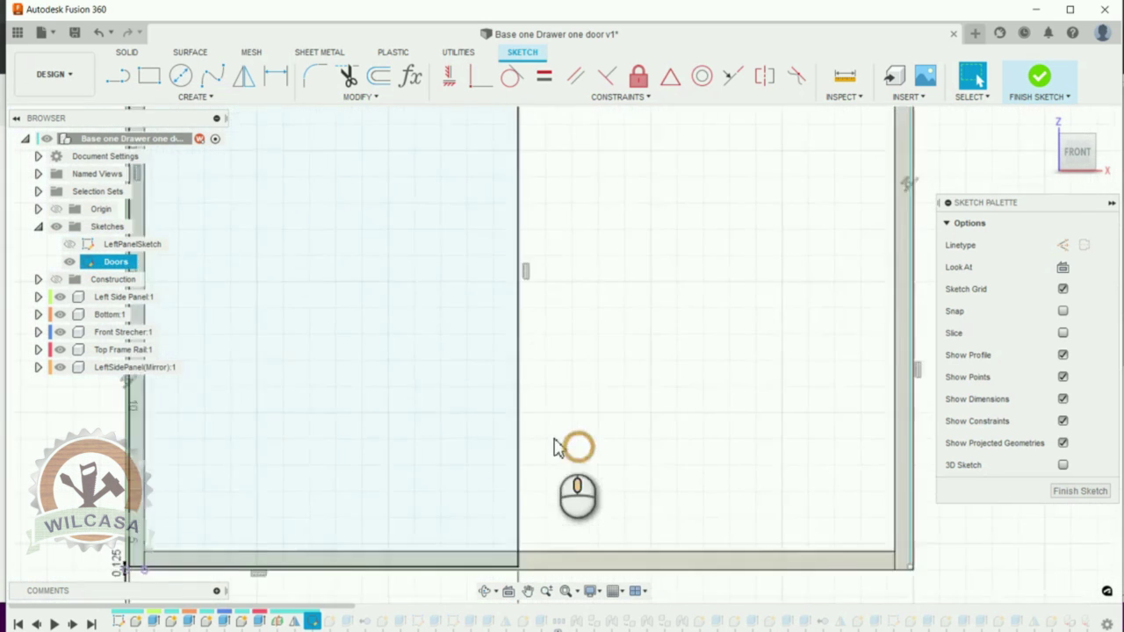
pyautogui.scroll(-3, 597, 395)
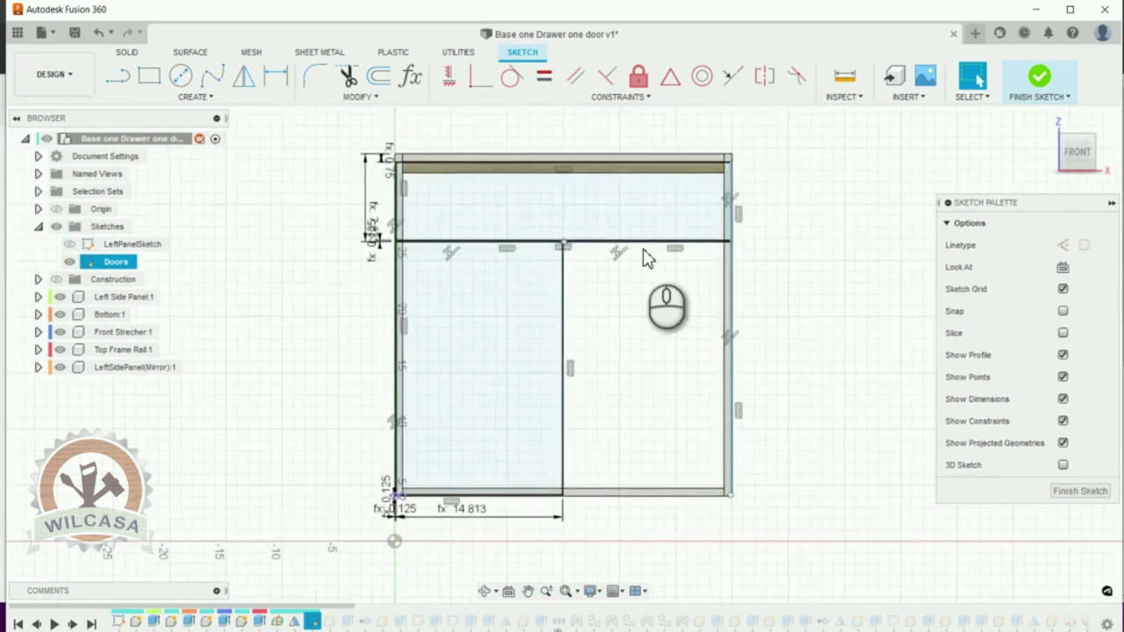
pyautogui.scroll(5, 632, 250)
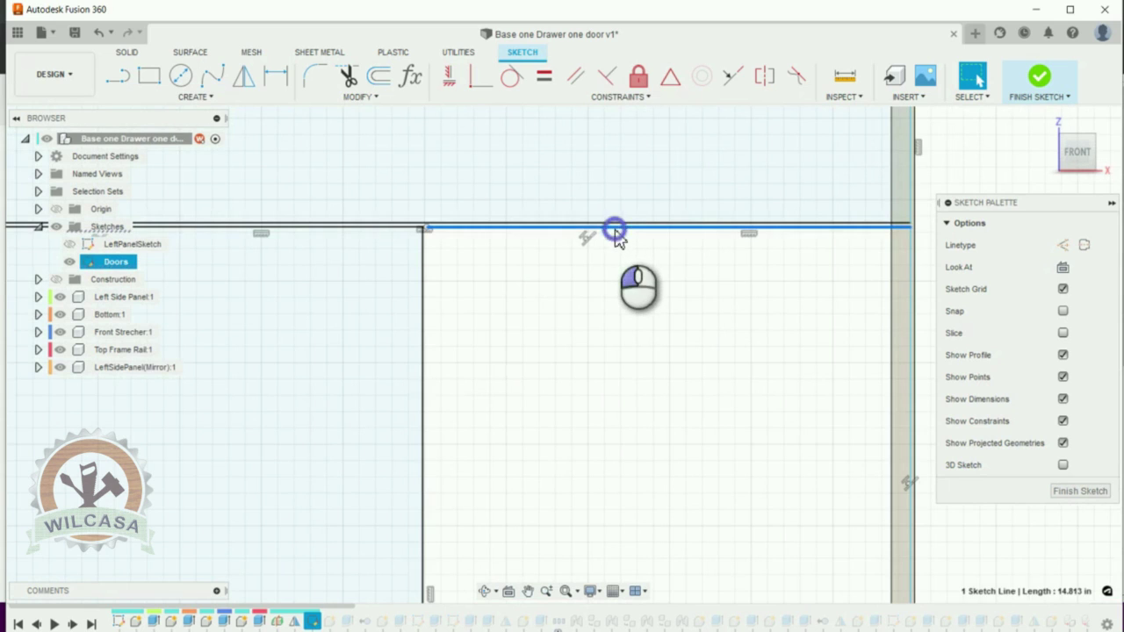
pyautogui.rightClick(615, 234)
pyautogui.click(585, 213)
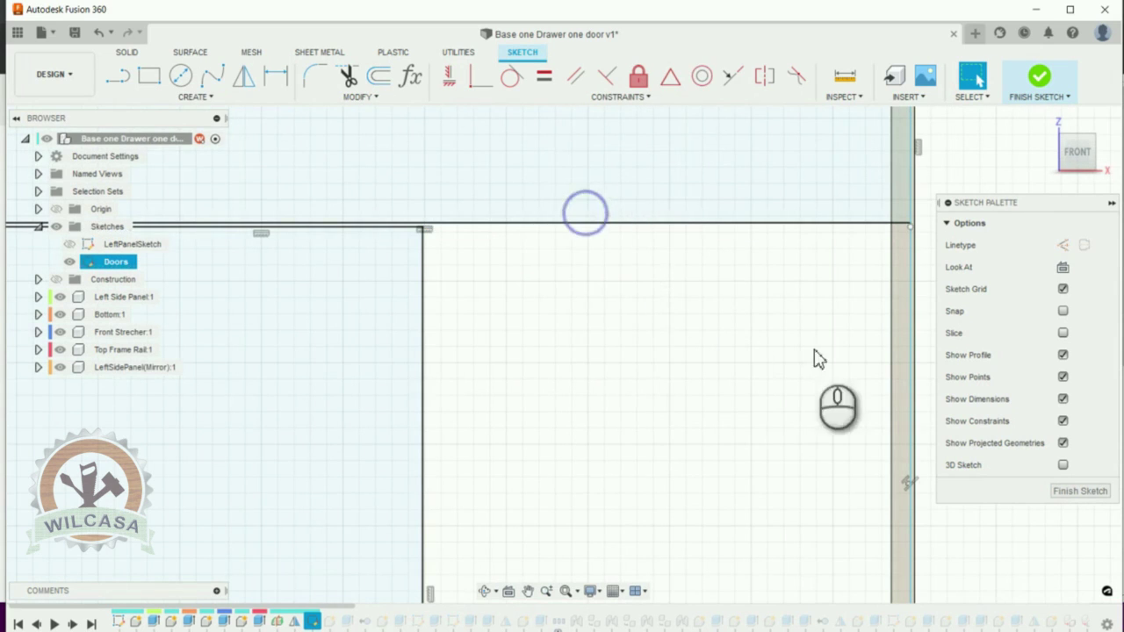
# - Delete the right door's outer vertical edge line
pyautogui.scroll(-5, 545, 314)
pyautogui.scroll(5, 670, 284)
pyautogui.scroll(2, 670, 283)
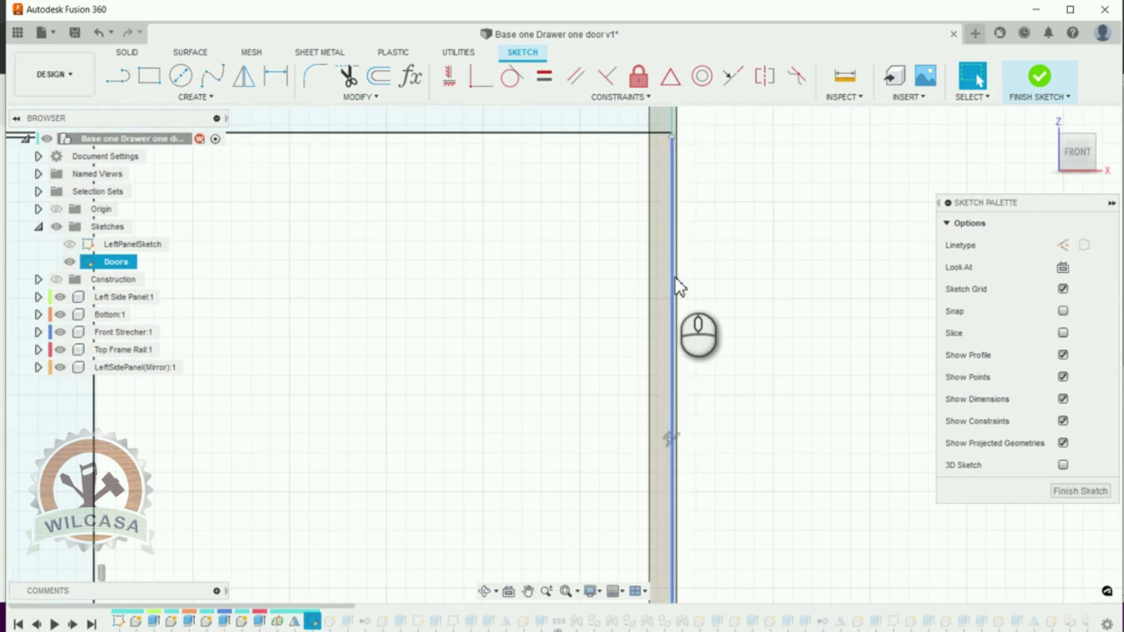
pyautogui.click(673, 278)
pyautogui.rightClick(674, 279)
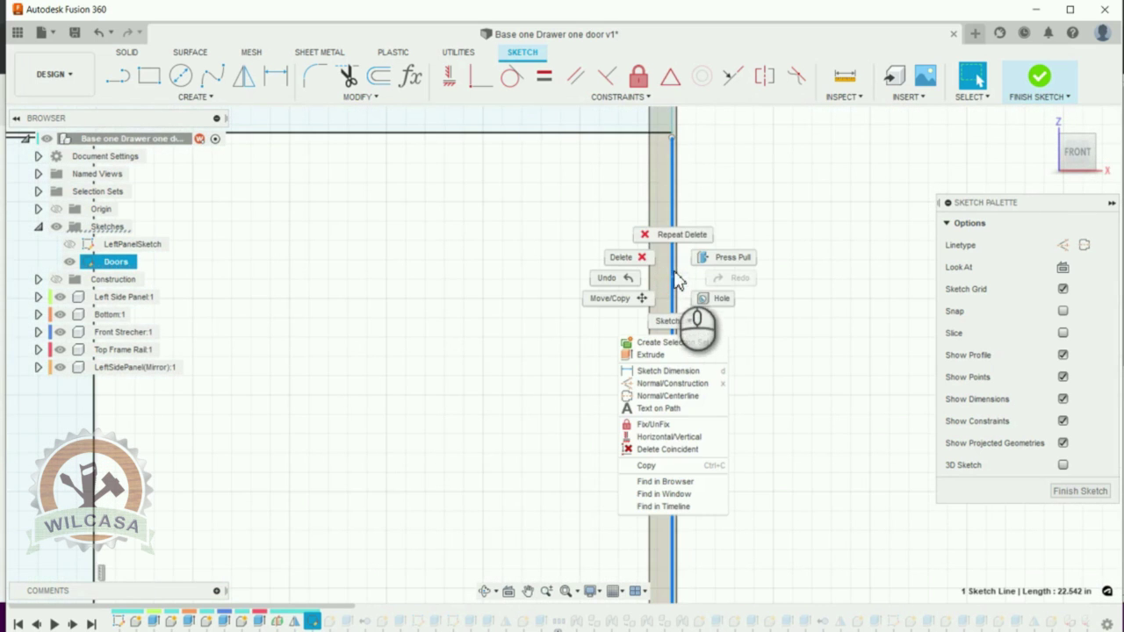
pyautogui.click(681, 235)
pyautogui.scroll(3, 746, 290)
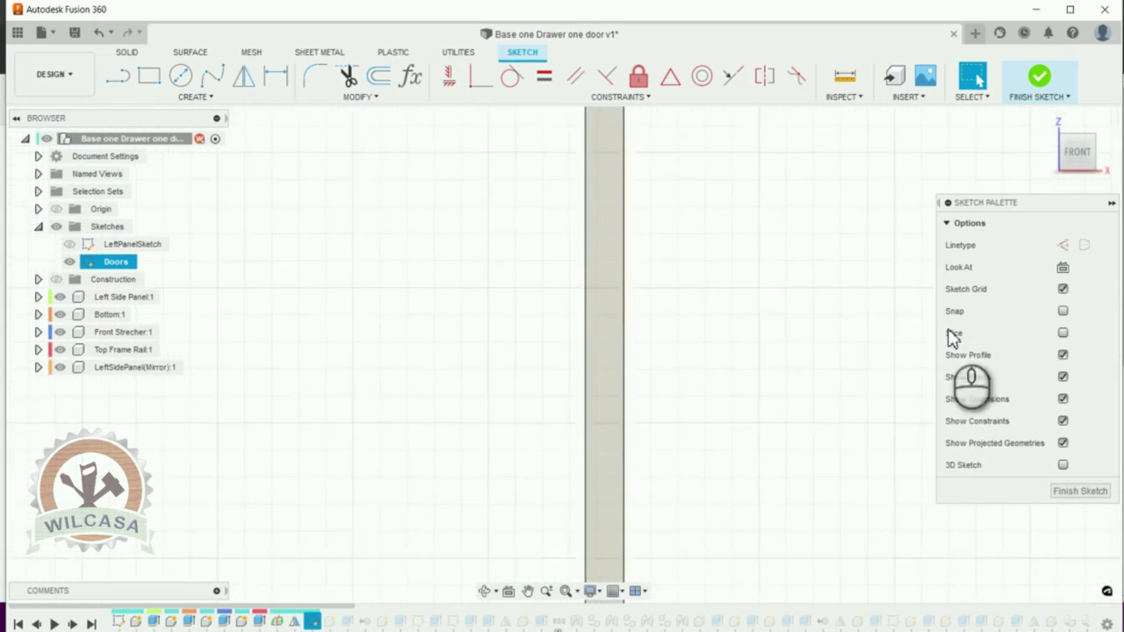
pyautogui.moveTo(953, 338); pyautogui.dragTo(603, 431, button='middle')
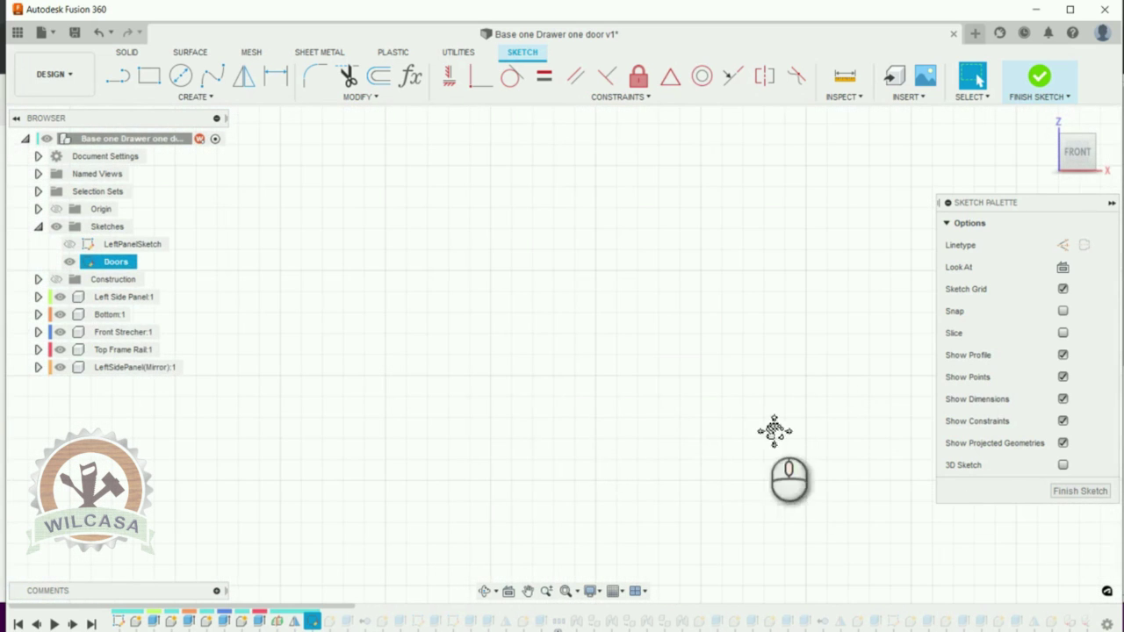
pyautogui.moveTo(774, 430); pyautogui.dragTo(763, 418, button='middle')
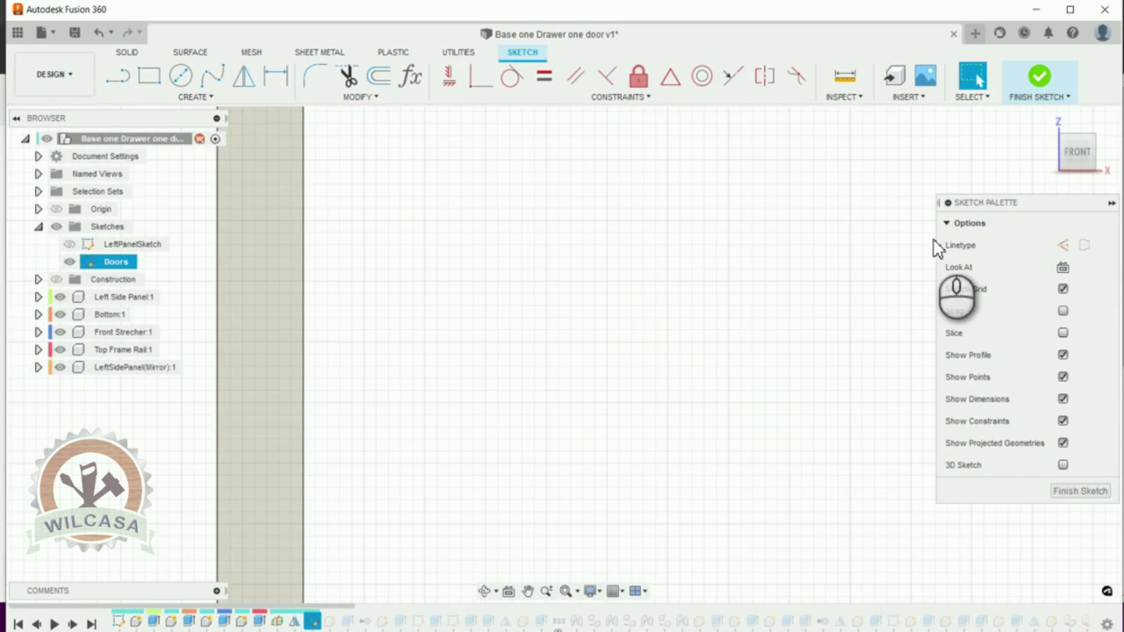
# - Fit and zoom in on the left door rectangle and bring up options for its 14.813 dimension
pyautogui.click(563, 592)
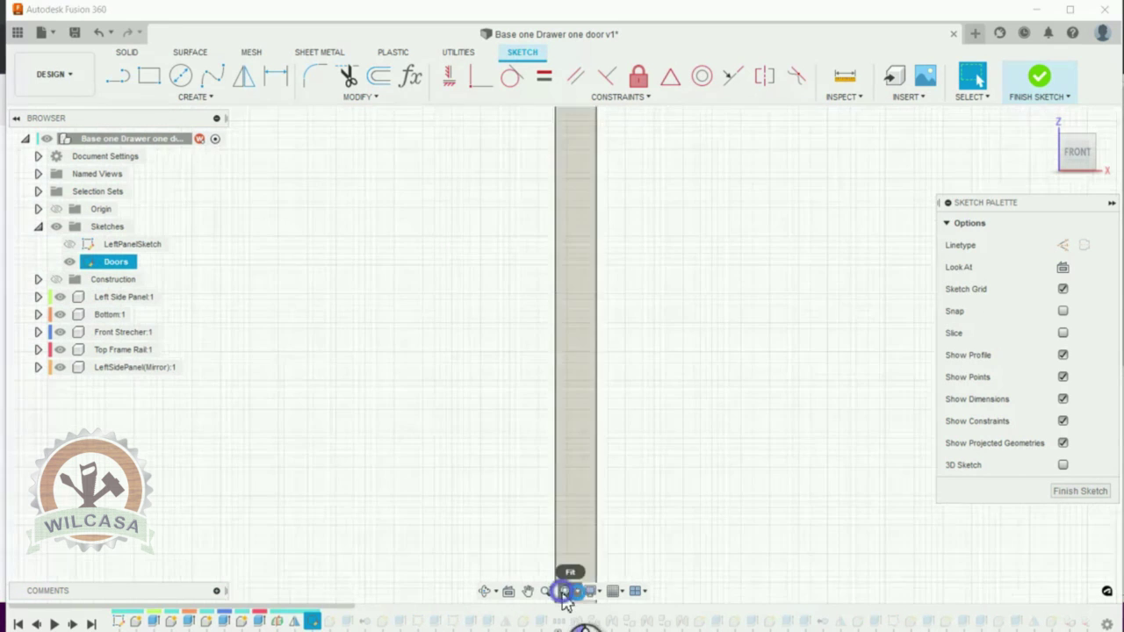
pyautogui.scroll(2, 597, 482)
pyautogui.scroll(-5, 562, 535)
pyautogui.scroll(2, 557, 519)
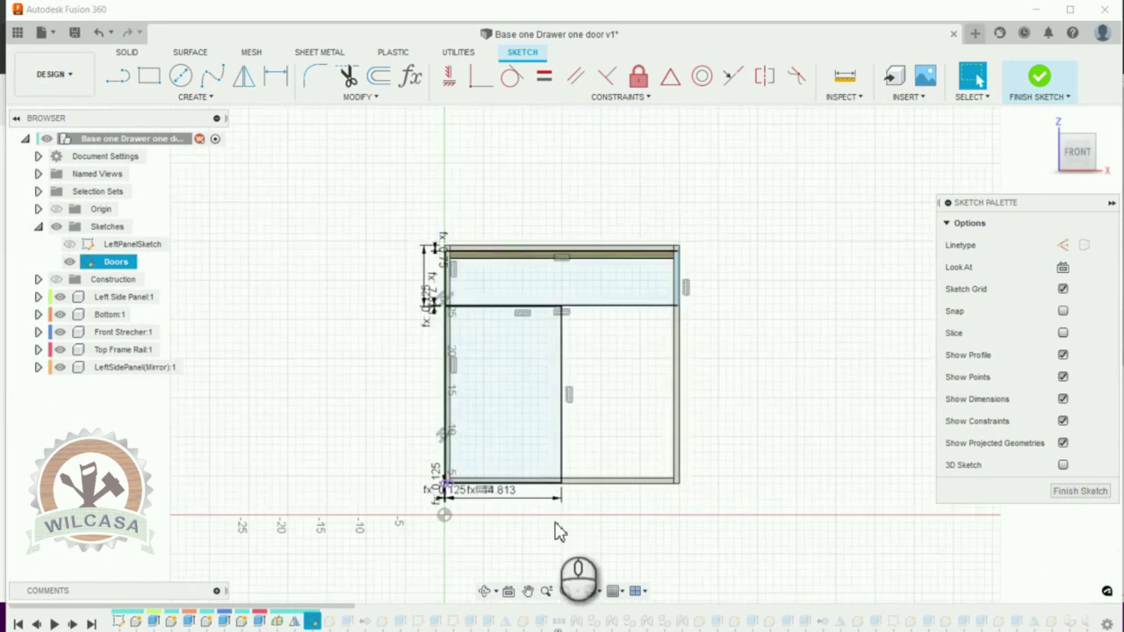
pyautogui.scroll(3, 555, 522)
pyautogui.scroll(2, 563, 513)
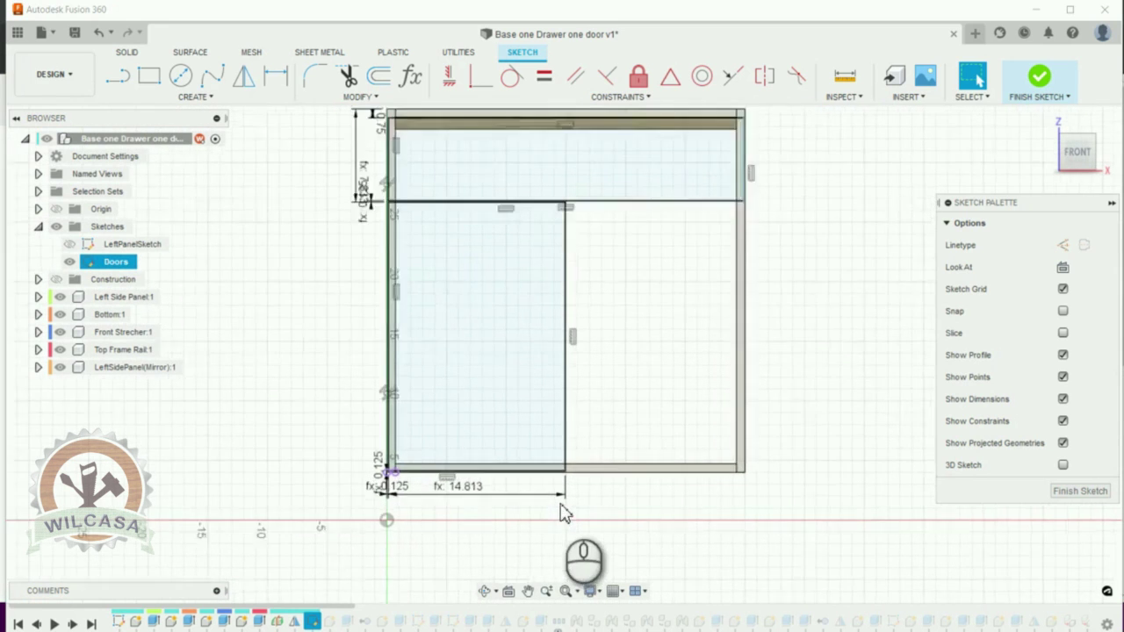
pyautogui.scroll(1, 563, 514)
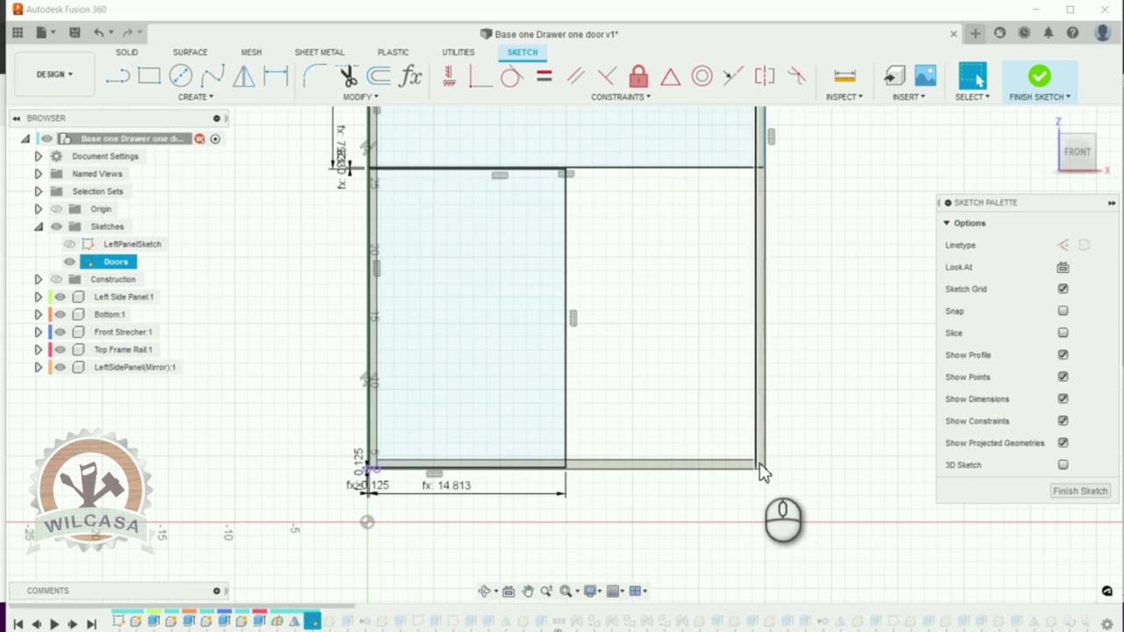
pyautogui.scroll(1, 509, 509)
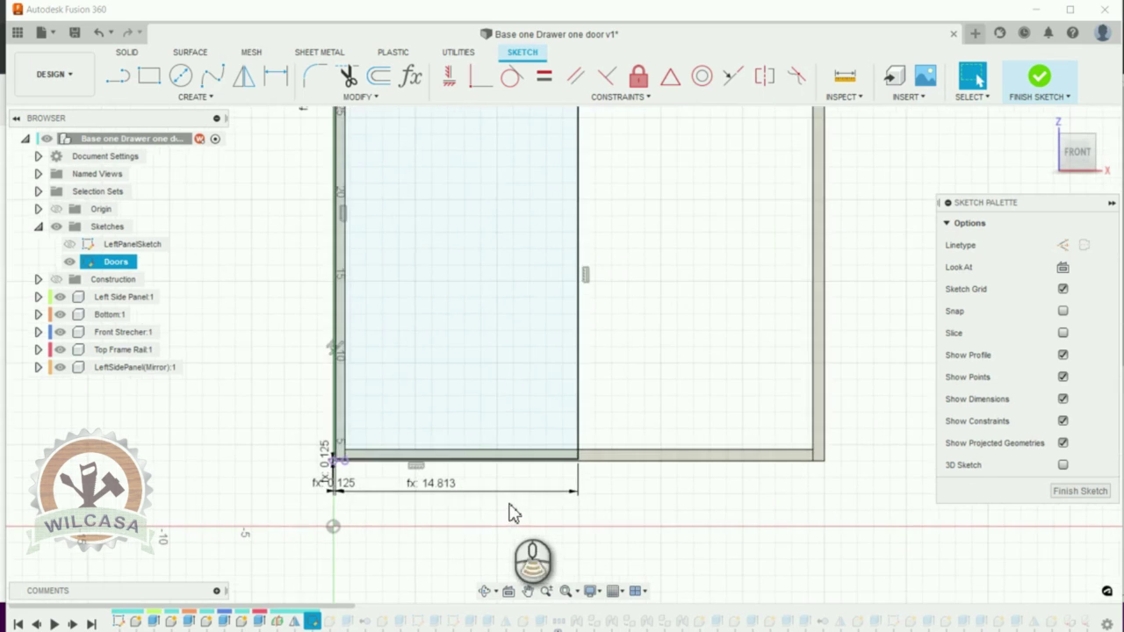
pyautogui.scroll(1, 477, 509)
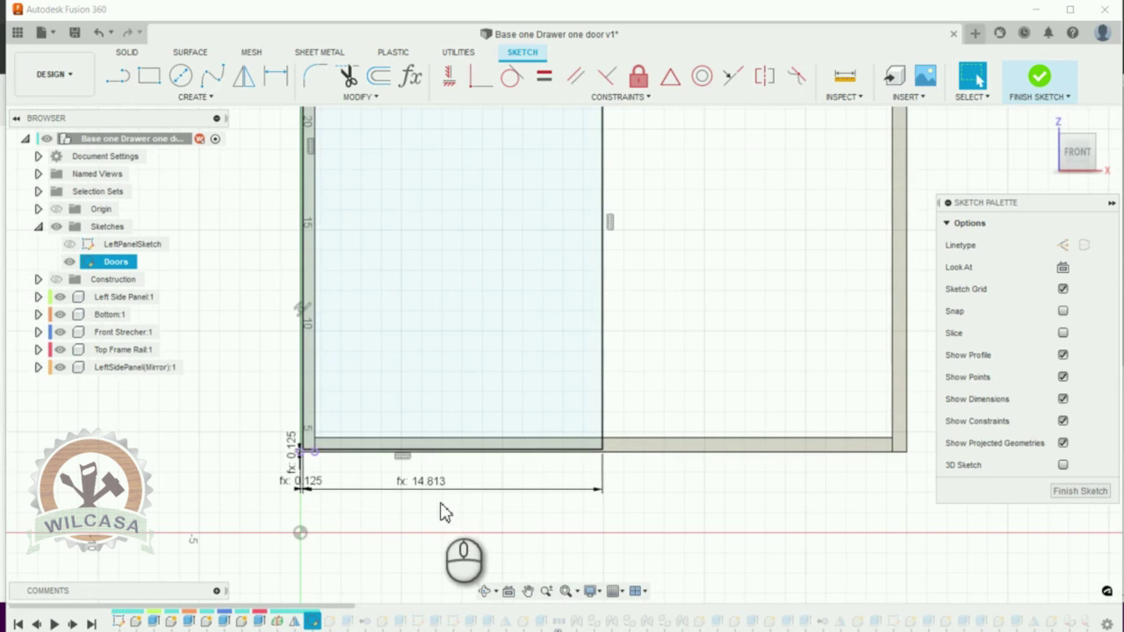
pyautogui.rightClick(428, 491)
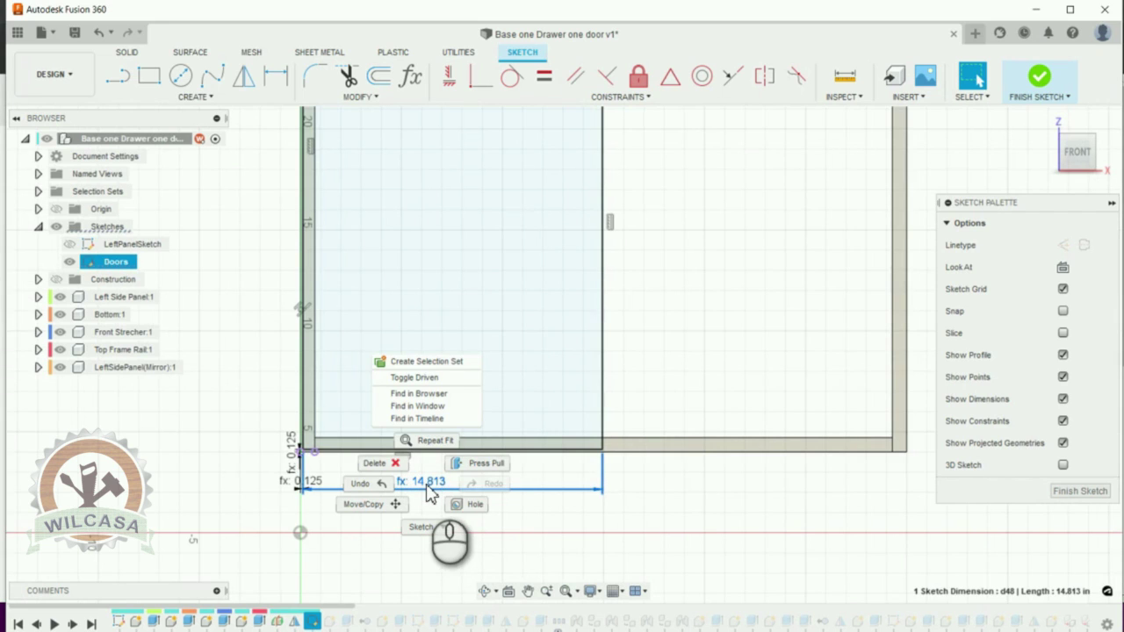
# - Delete the 14.813 dimension and re-dimension the door width between its left and right edges (14.8125 in)
pyautogui.click(391, 464)
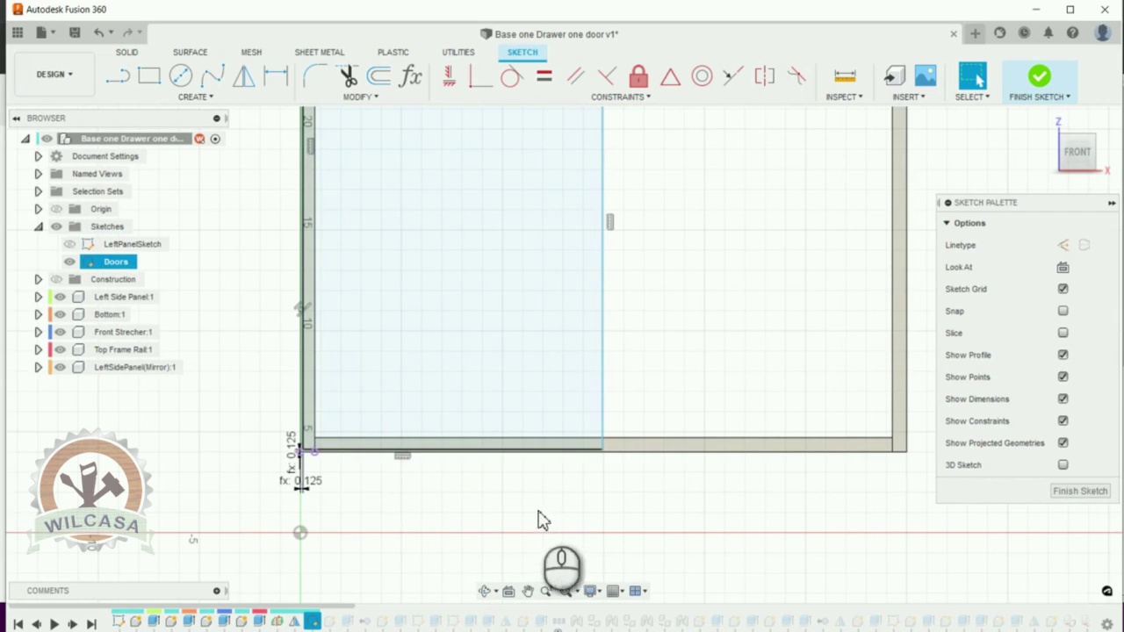
pyautogui.click(275, 75)
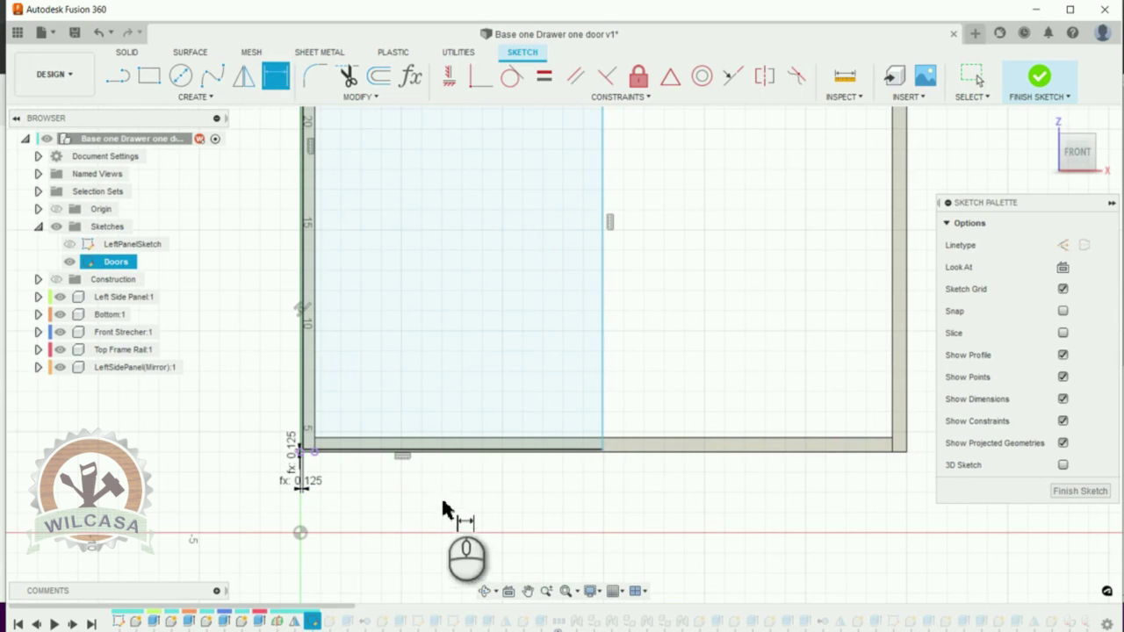
pyautogui.click(301, 427)
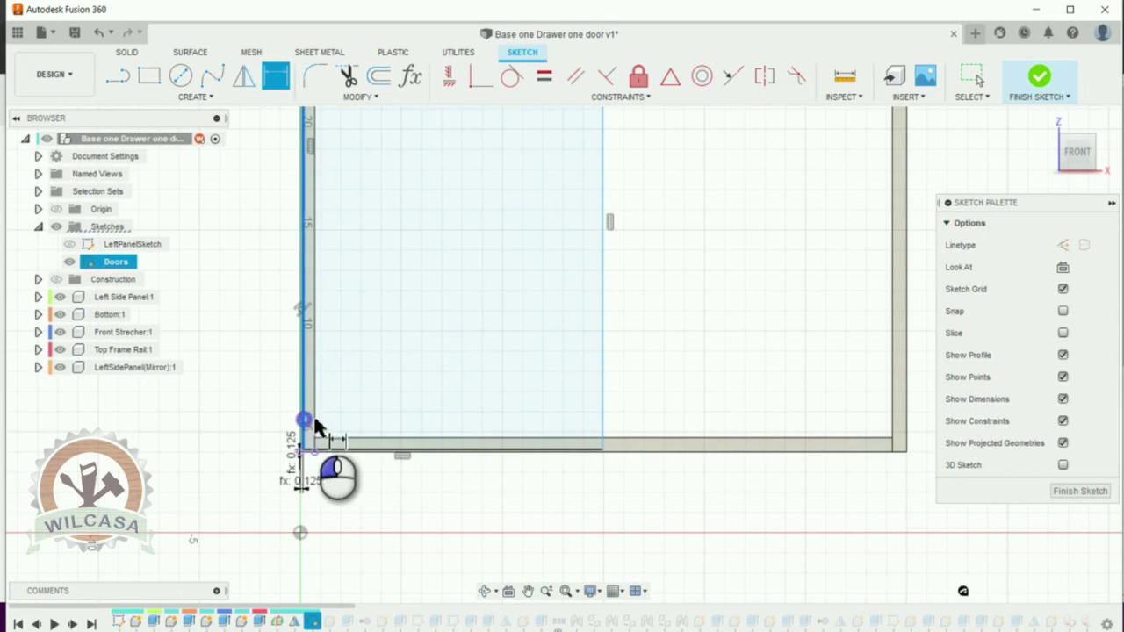
pyautogui.click(602, 427)
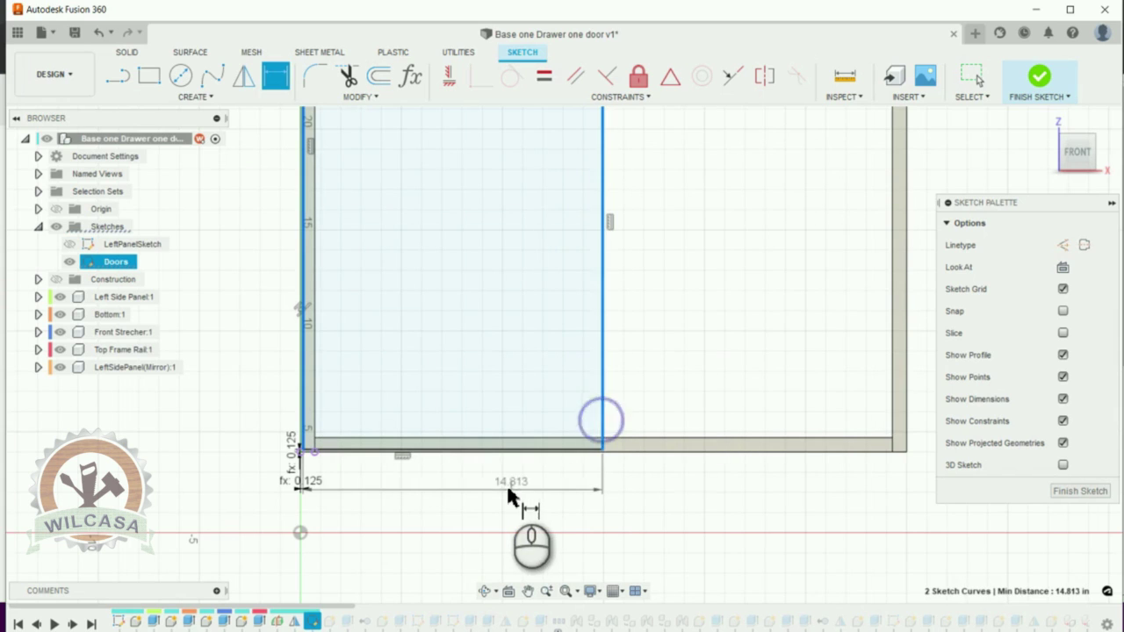
pyautogui.click(485, 480)
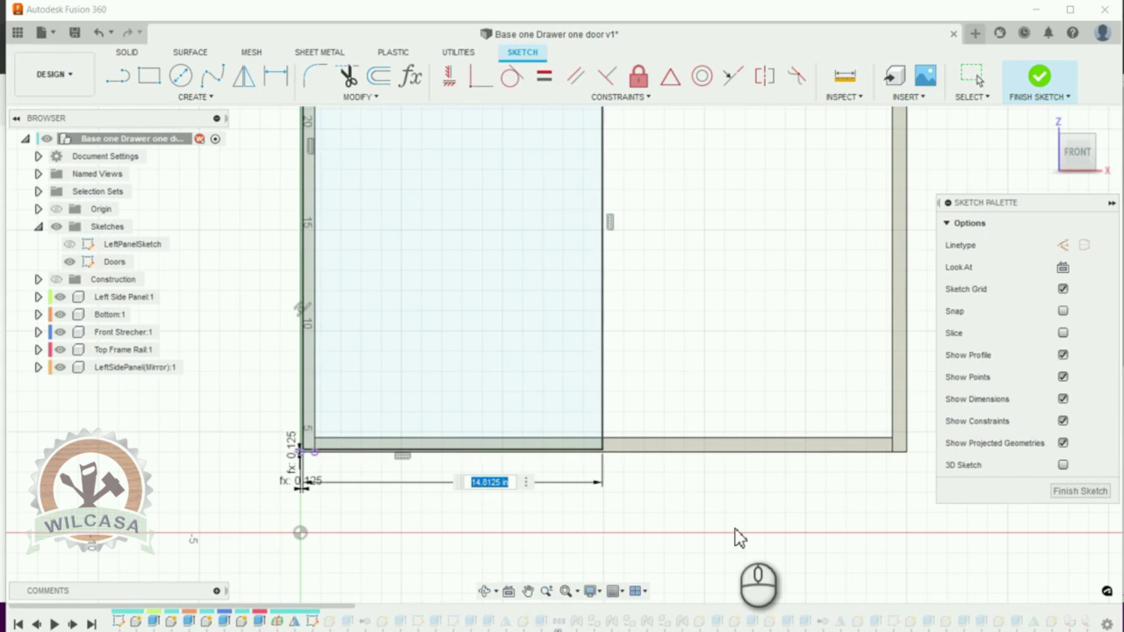
# - Set the door width dimension to BS_Width-(B_Reveal*2), evaluating to 29.75 in
pyautogui.write('B')
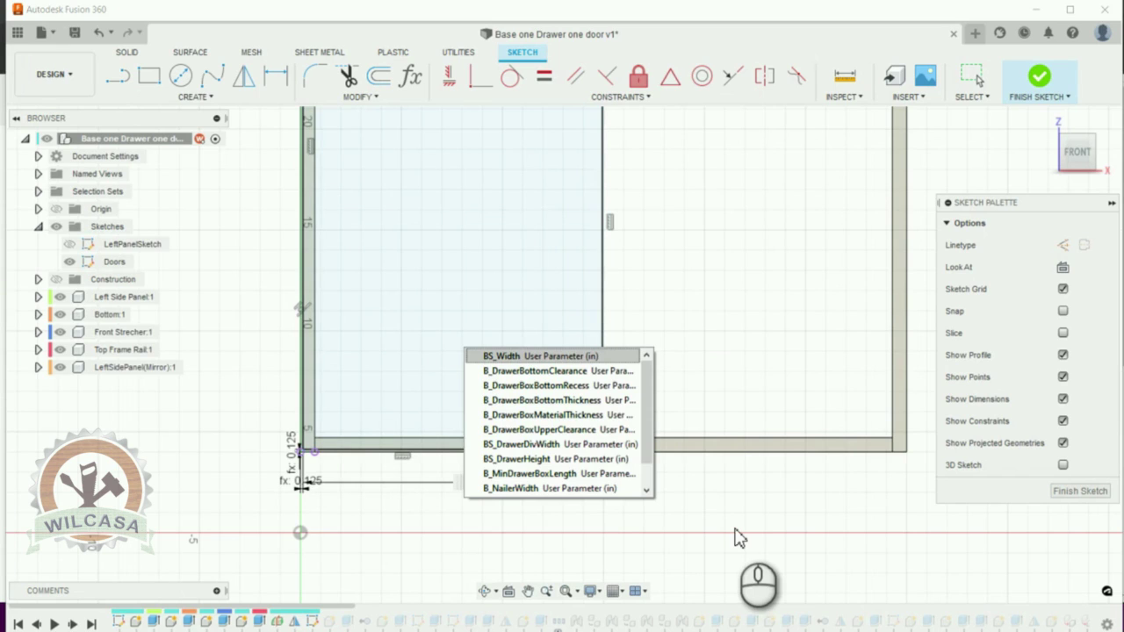
pyautogui.press('Return')
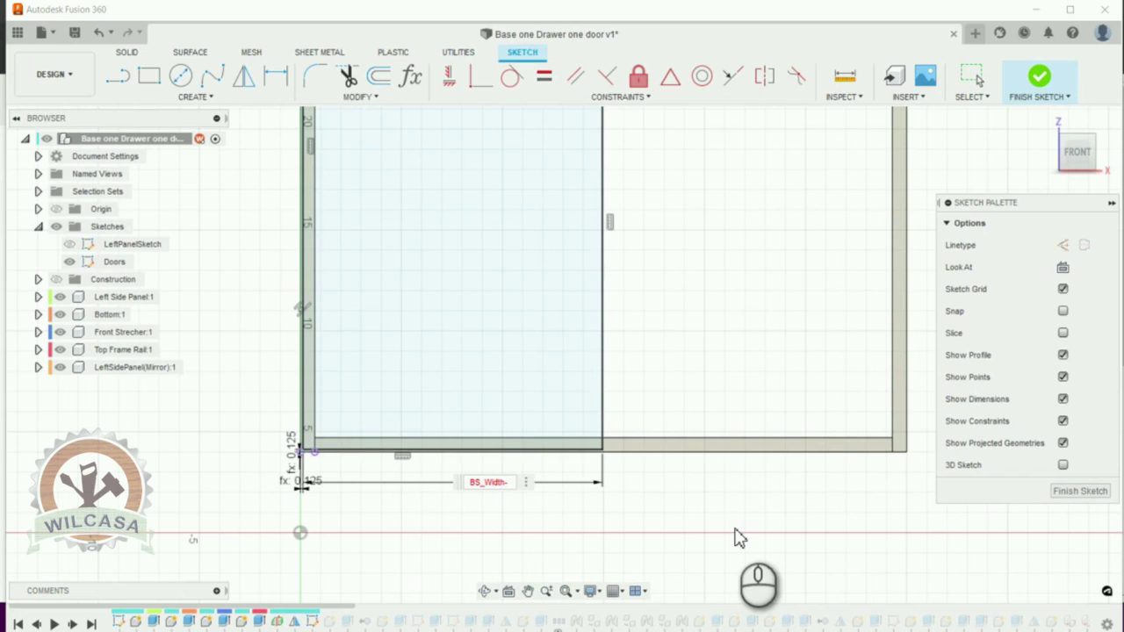
pyautogui.write('-(reve')
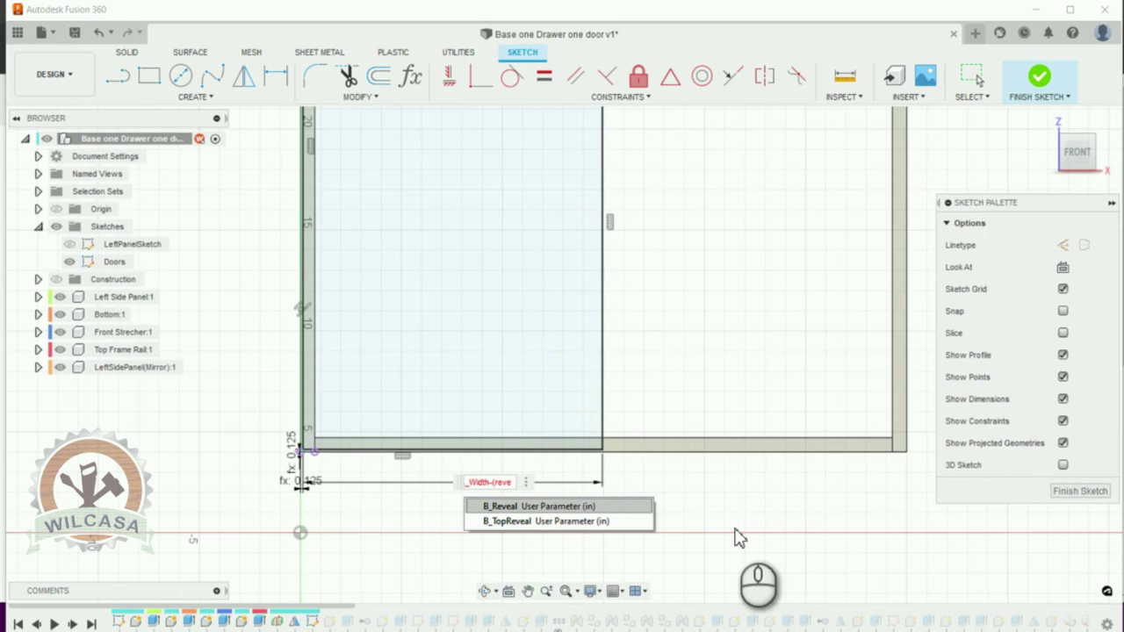
pyautogui.press('Return')
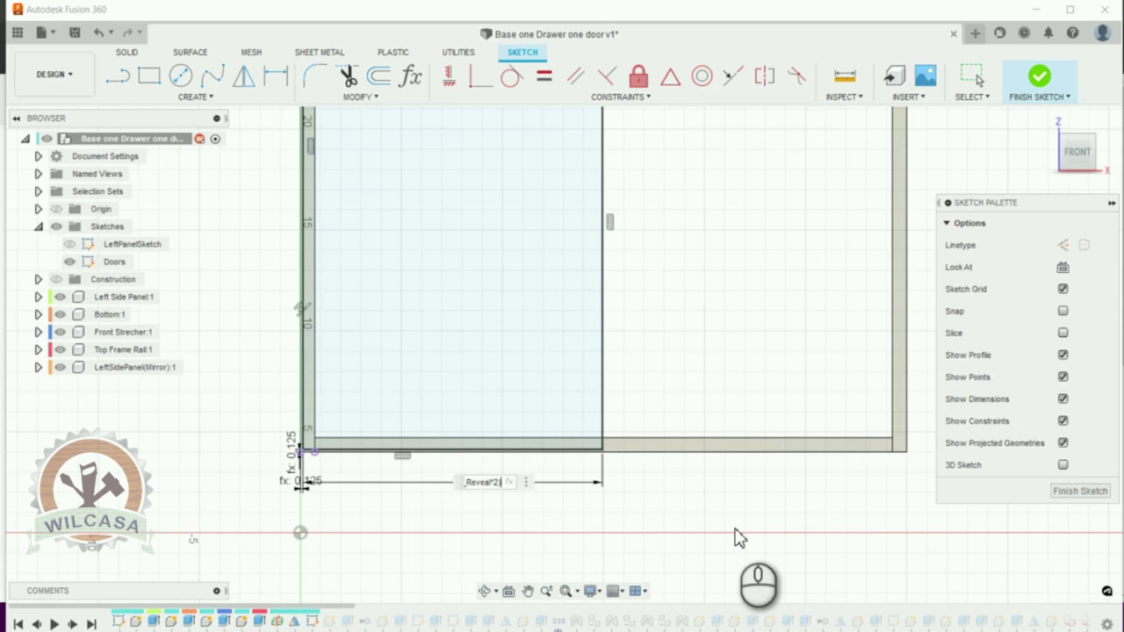
pyautogui.press('Return')
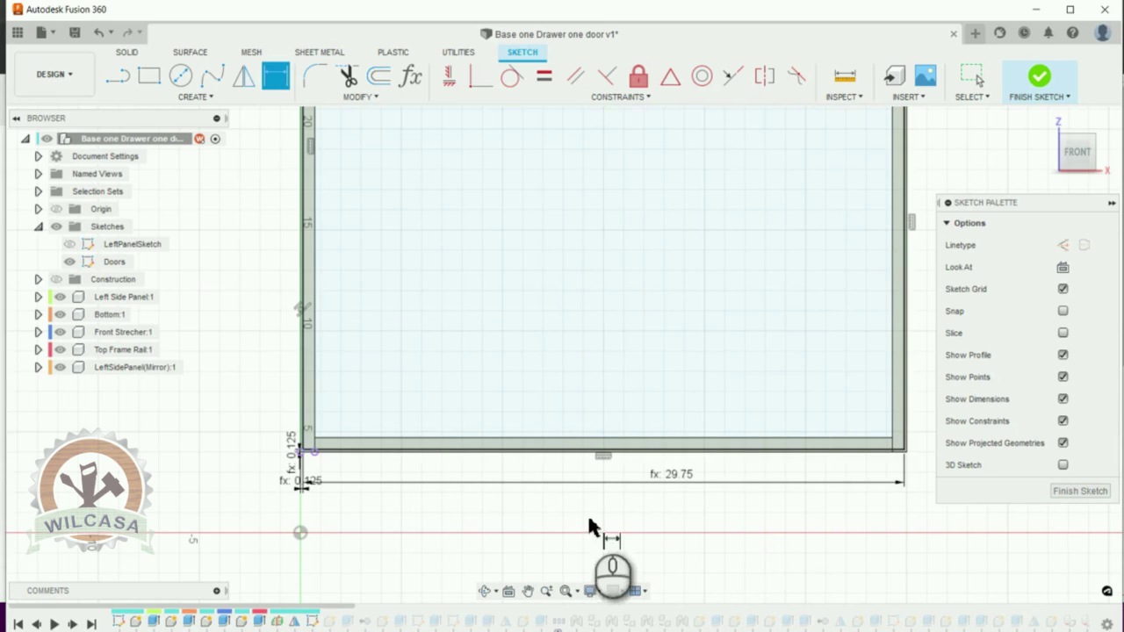
pyautogui.scroll(-3, 377, 472)
pyautogui.scroll(3, 320, 507)
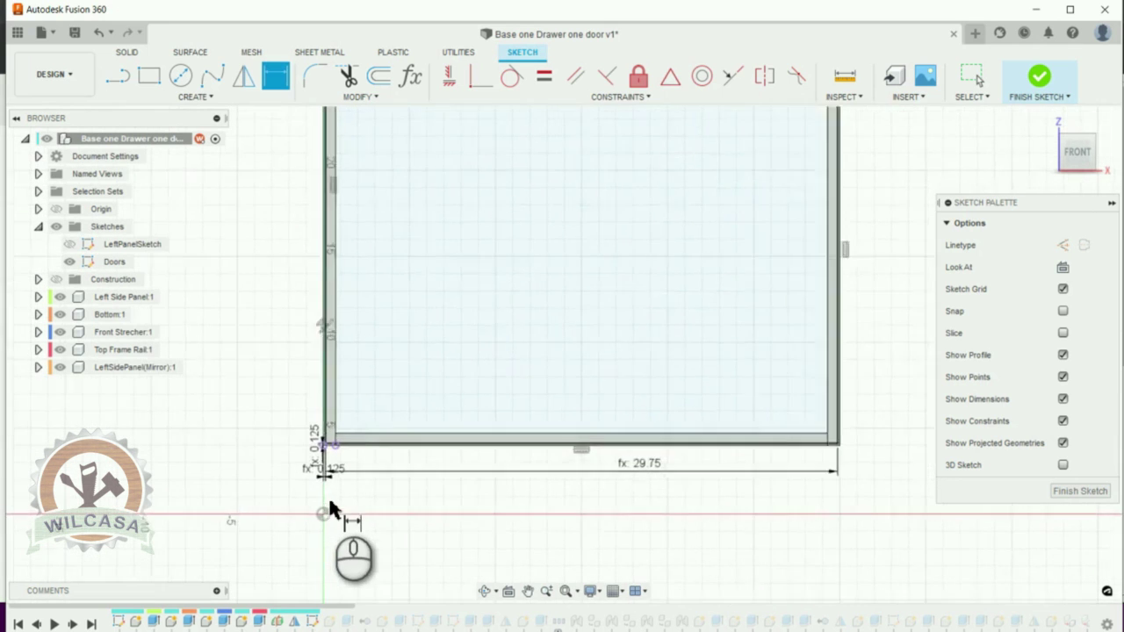
pyautogui.scroll(-1, 478, 455)
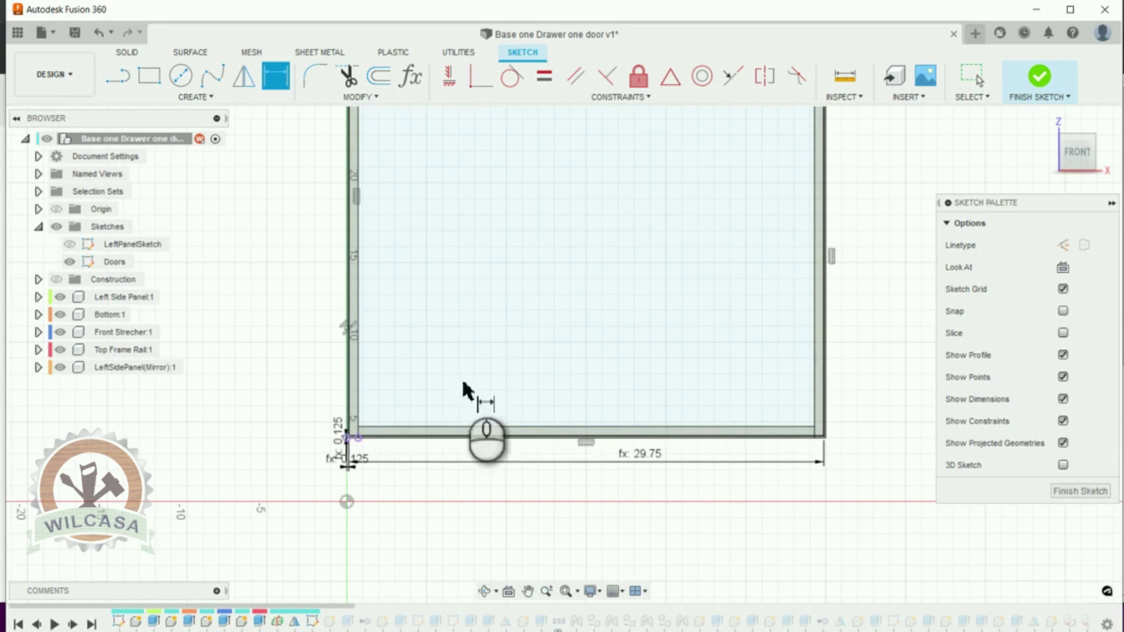
pyautogui.scroll(-1, 355, 447)
pyautogui.scroll(4, 356, 447)
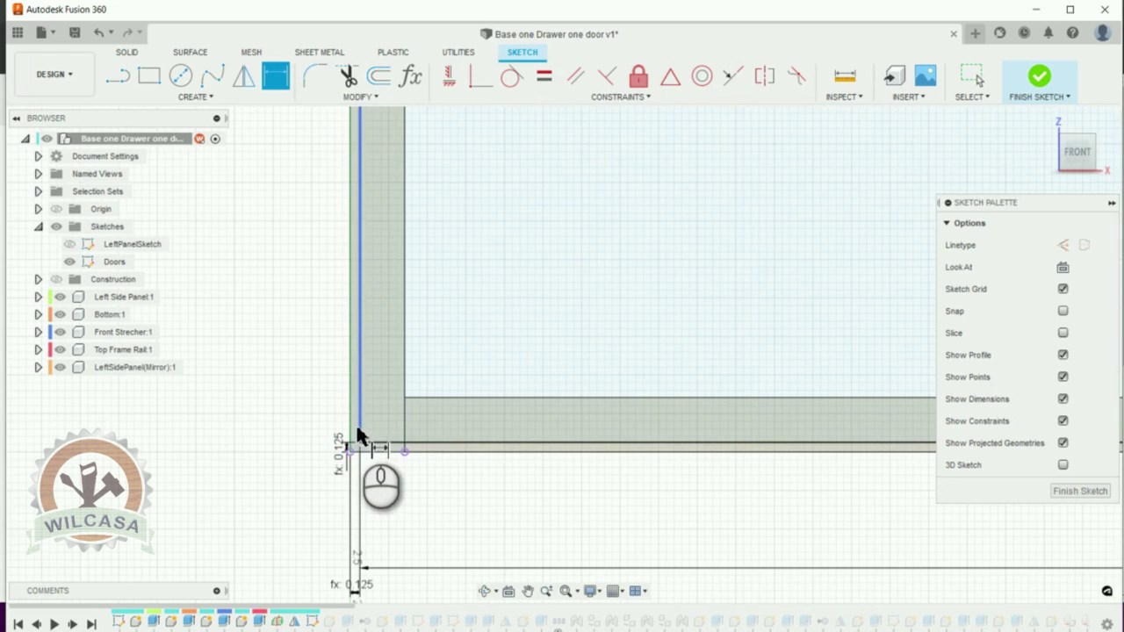
pyautogui.scroll(-3, 401, 477)
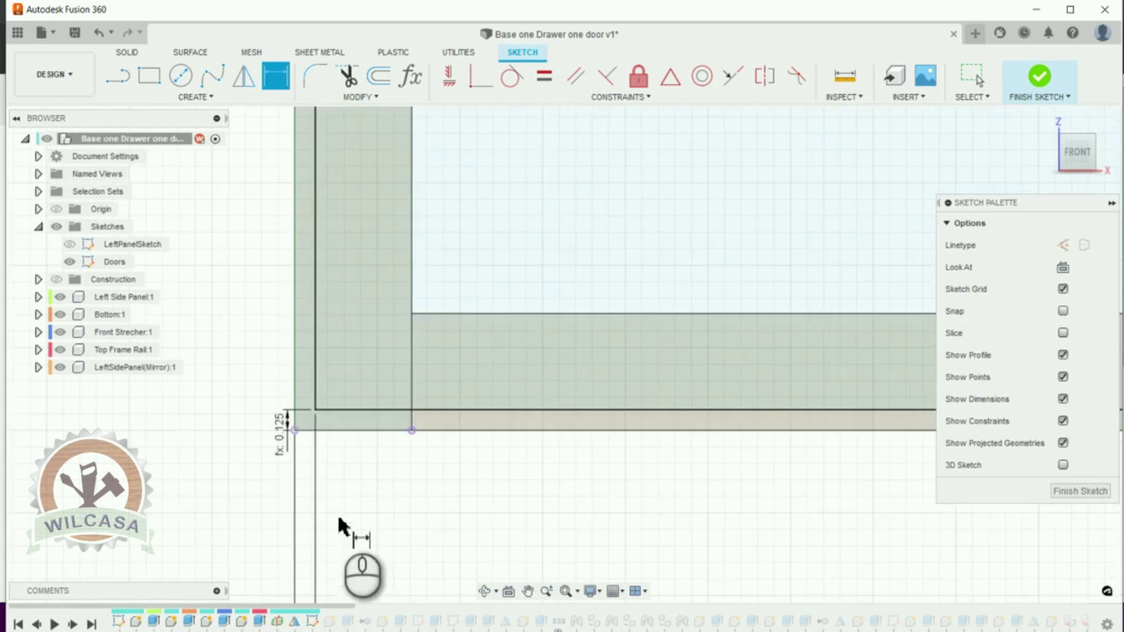
pyautogui.scroll(5, 327, 484)
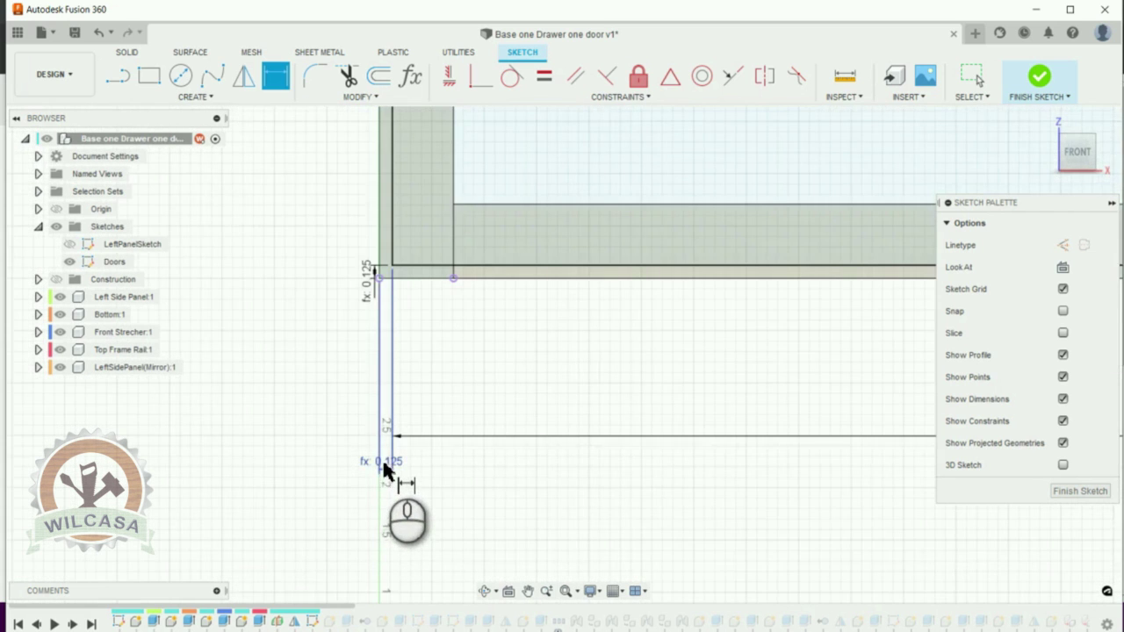
pyautogui.scroll(2, 389, 471)
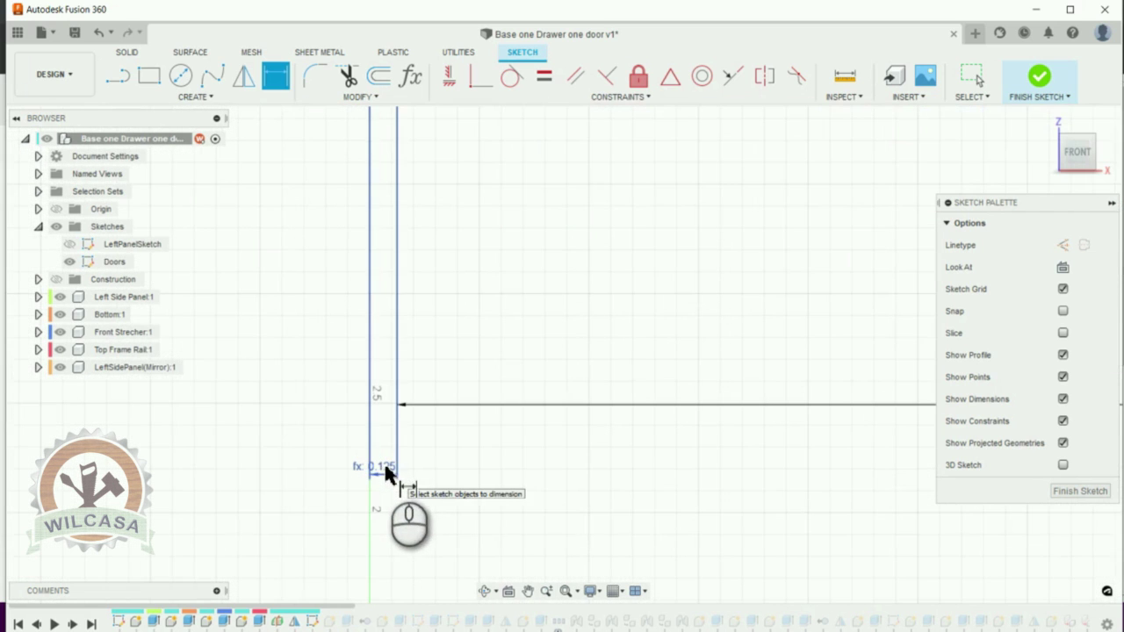
pyautogui.doubleClick(387, 473)
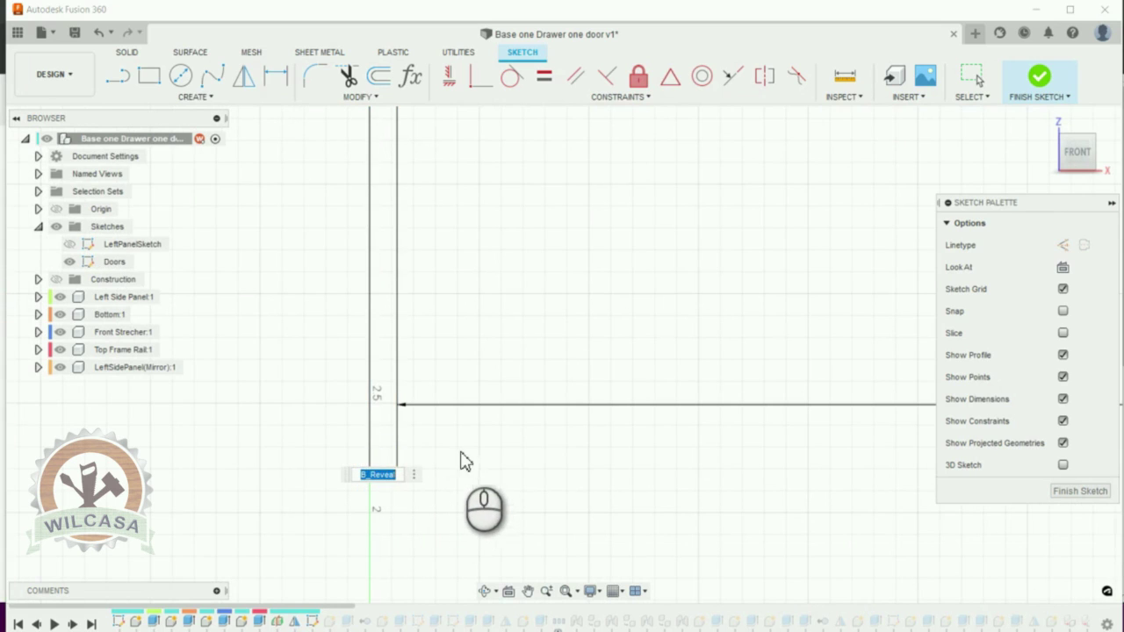
pyautogui.scroll(-2, 445, 484)
pyautogui.scroll(3, 404, 246)
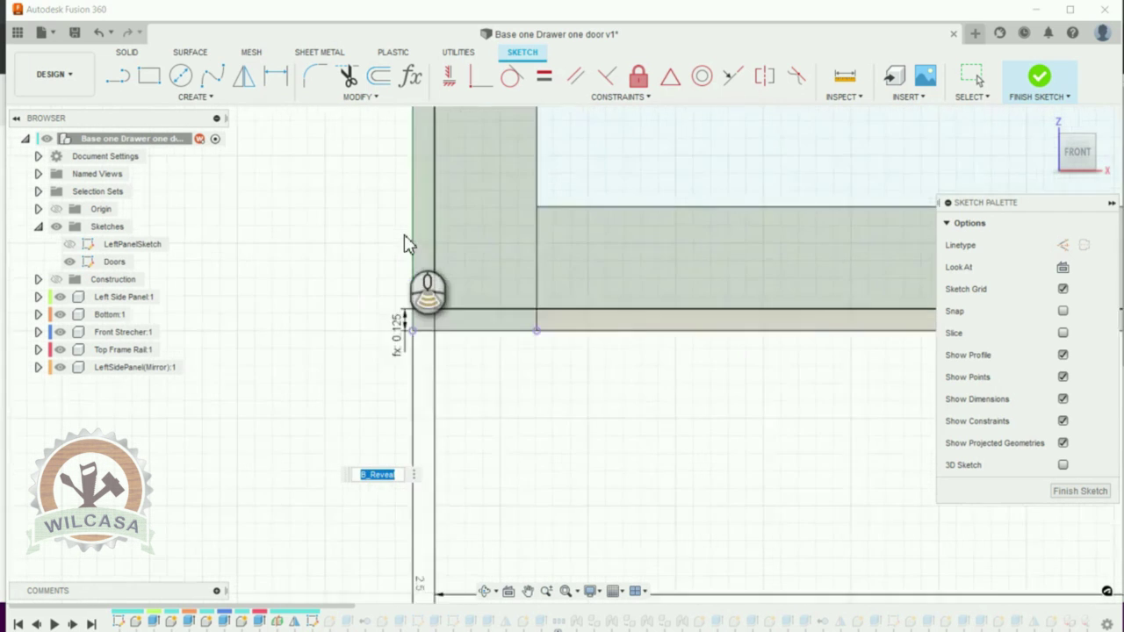
pyautogui.click(397, 373)
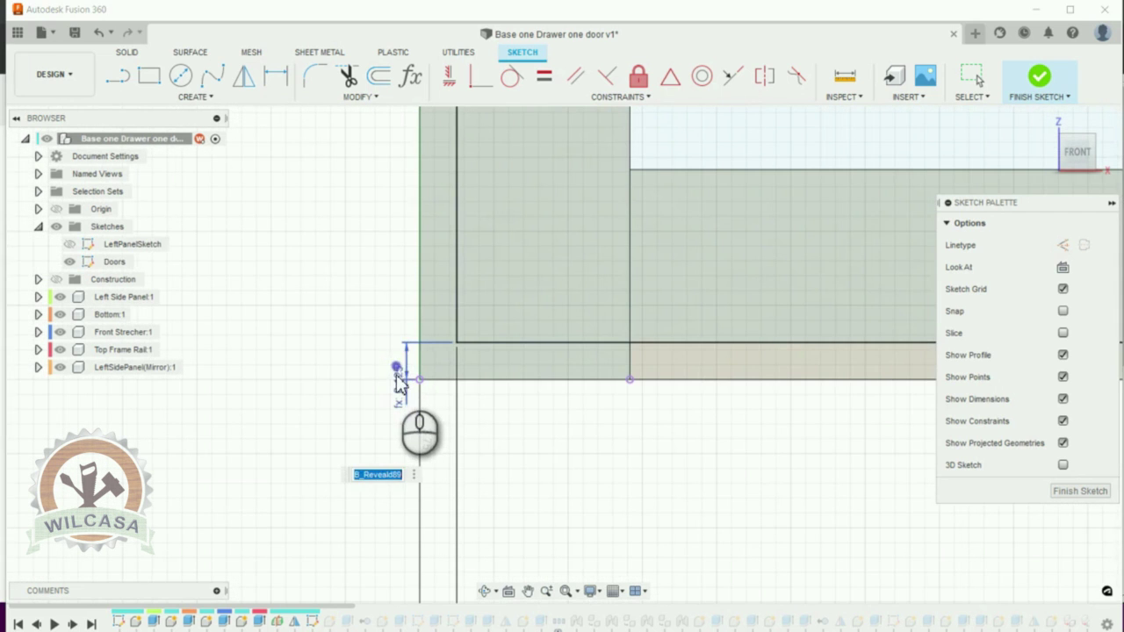
pyautogui.click(395, 376)
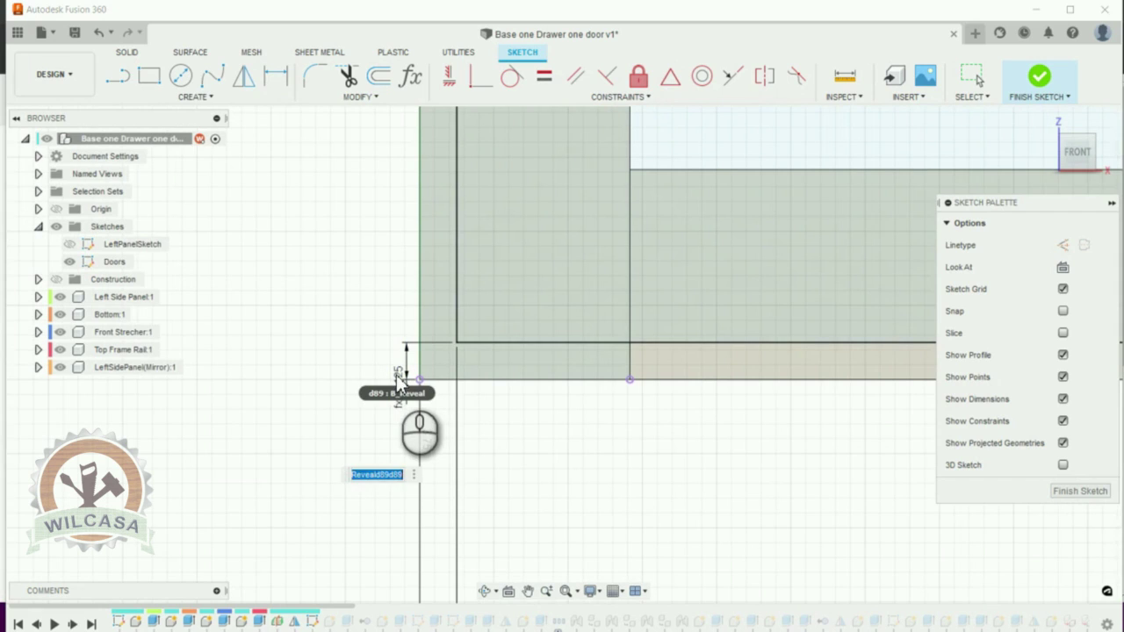
pyautogui.press('Return')
pyautogui.click(402, 379)
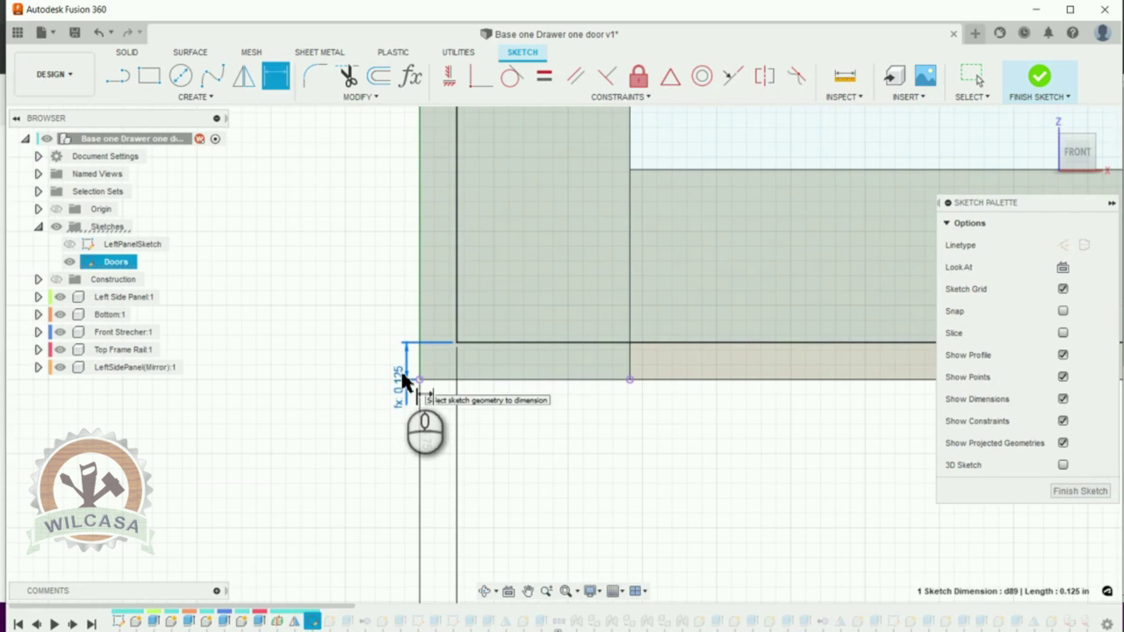
pyautogui.press('Escape')
pyautogui.doubleClick(395, 372)
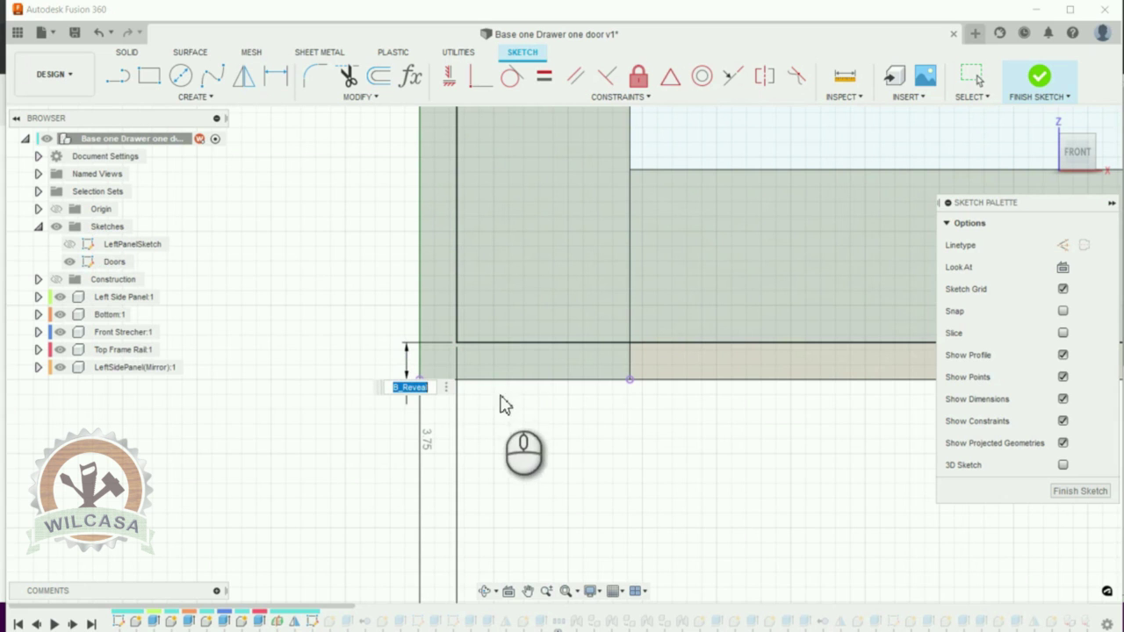
pyautogui.scroll(-5, 513, 345)
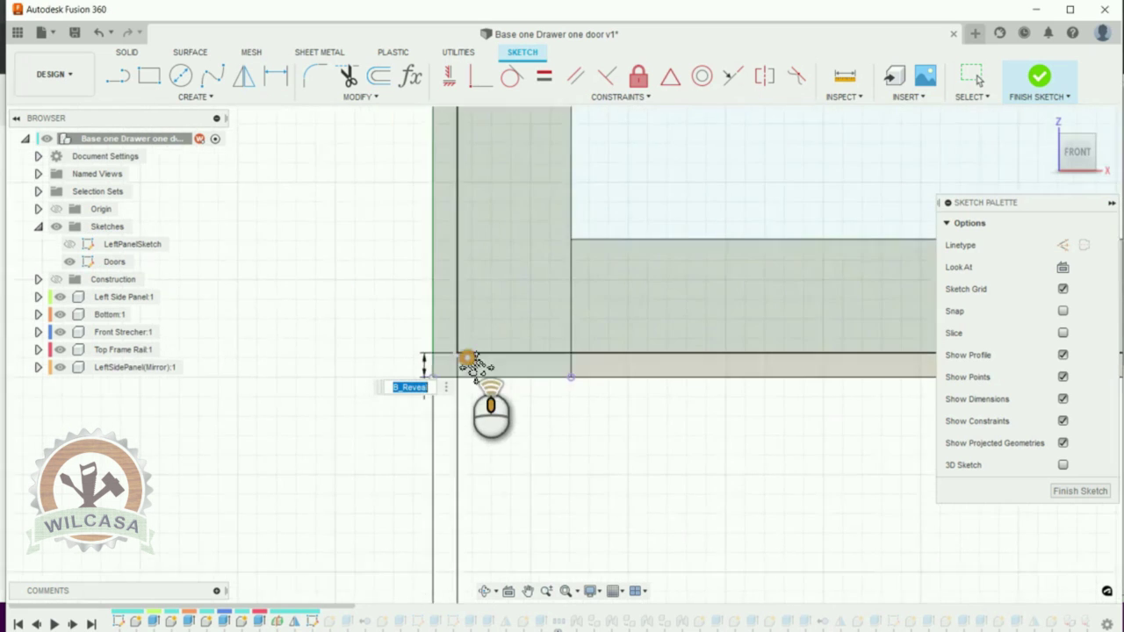
pyautogui.press('Return')
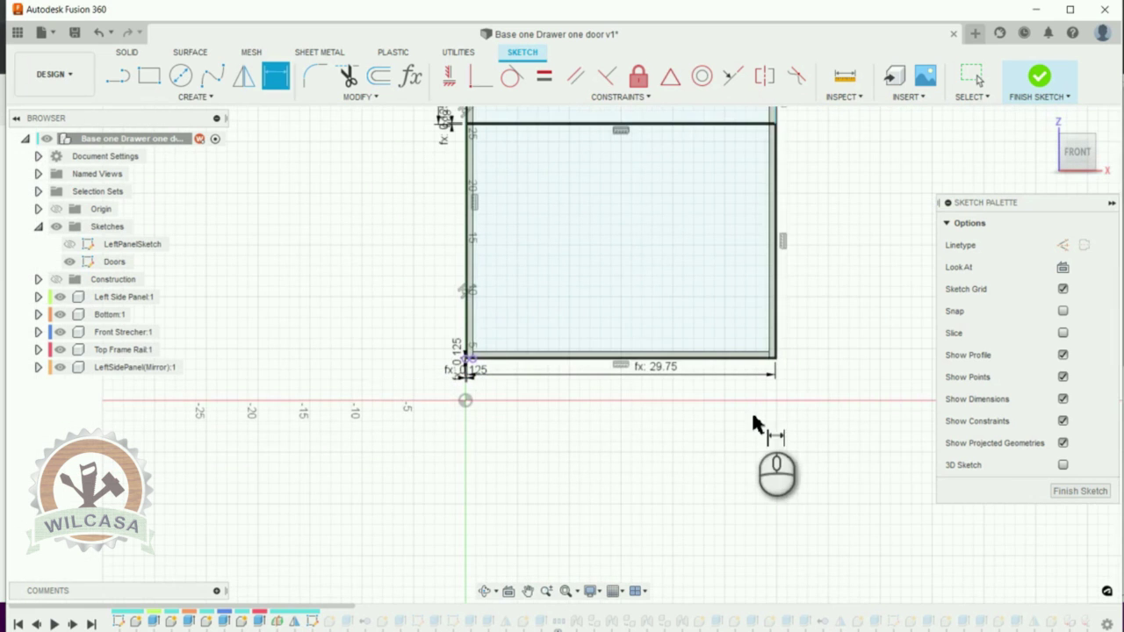
pyautogui.scroll(-2, 616, 471)
pyautogui.scroll(6, 760, 264)
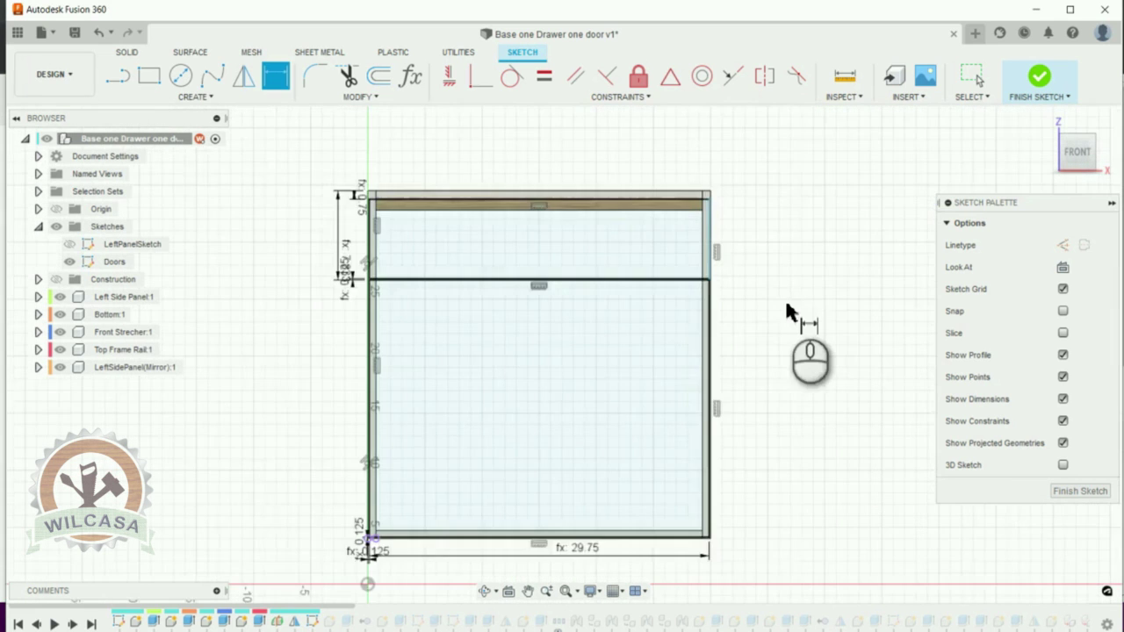
pyautogui.scroll(-3, 720, 295)
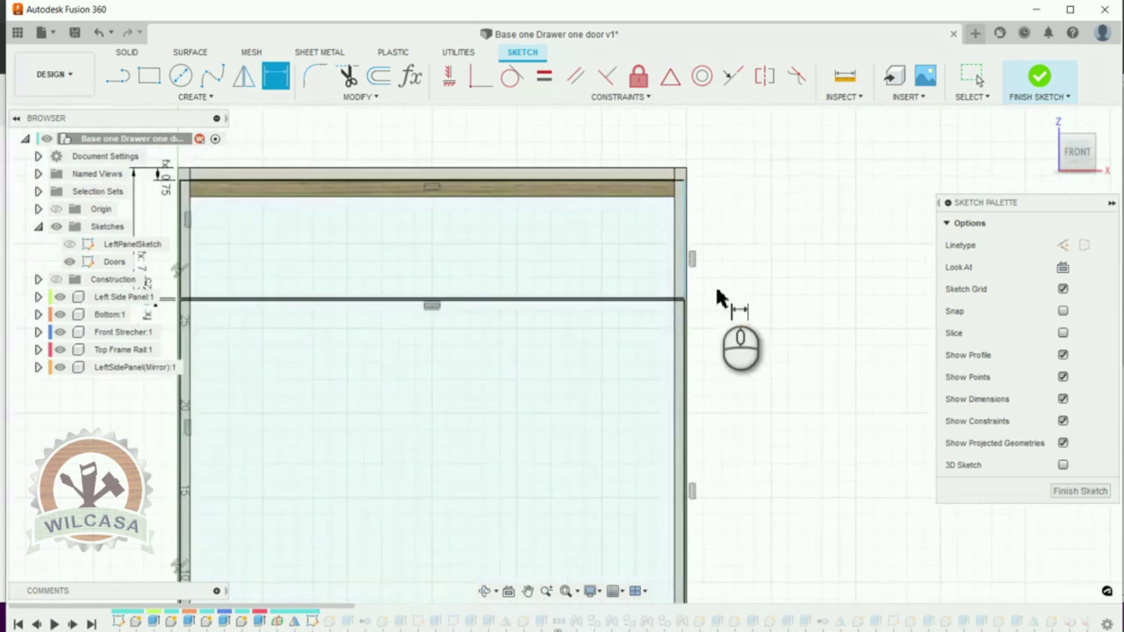
pyautogui.scroll(2, 735, 366)
pyautogui.scroll(-1, 691, 430)
pyautogui.scroll(1, 690, 430)
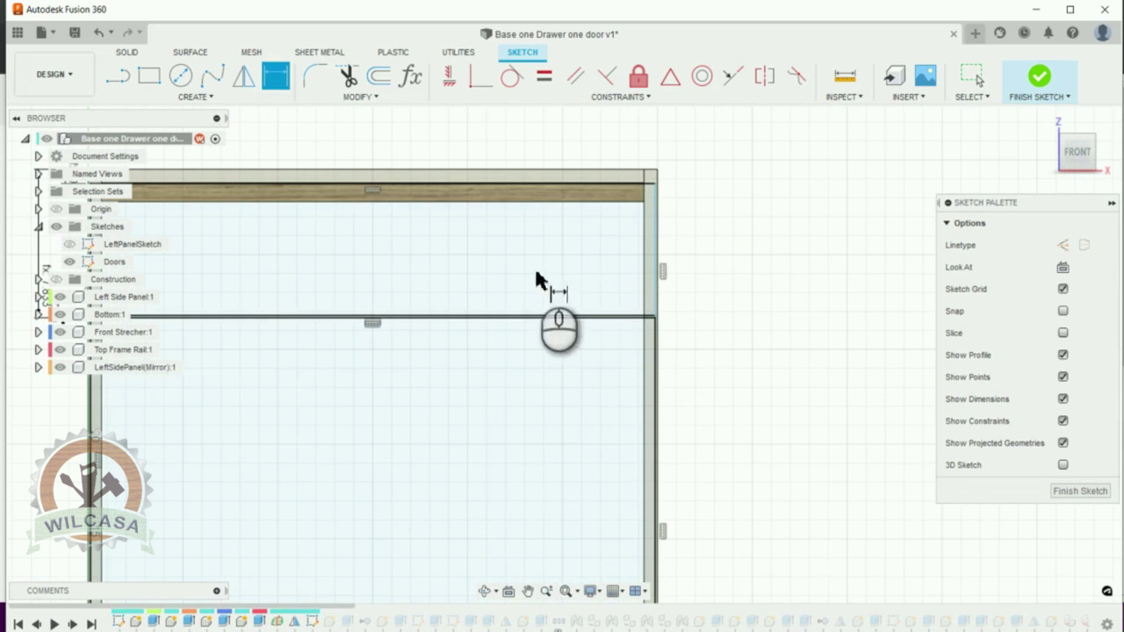
pyautogui.scroll(-1, 751, 294)
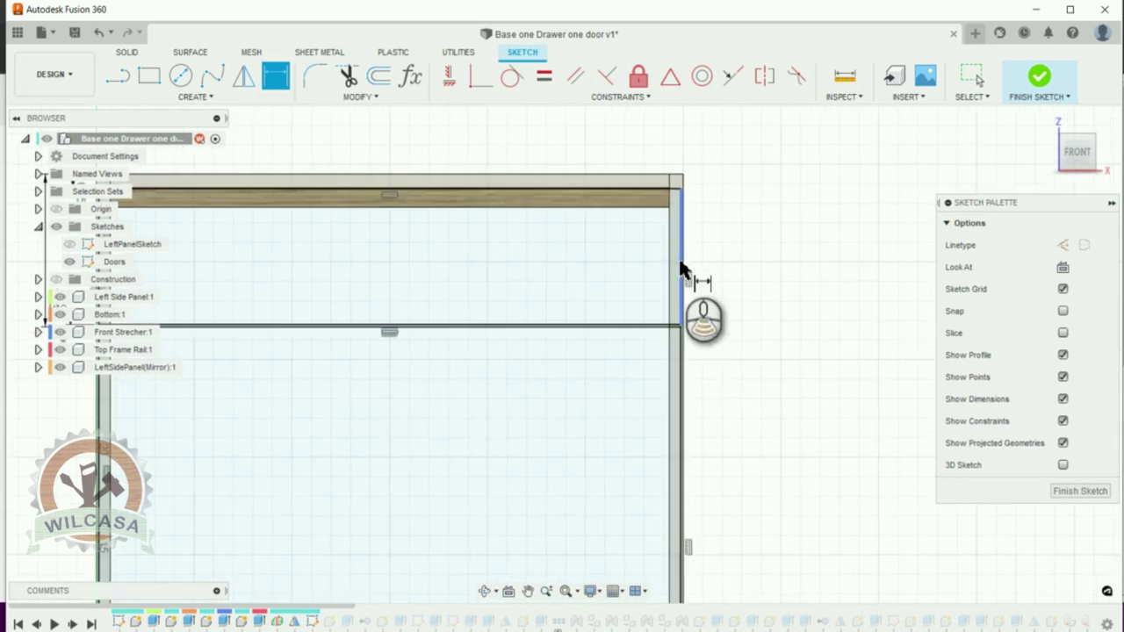
pyautogui.scroll(2, 689, 312)
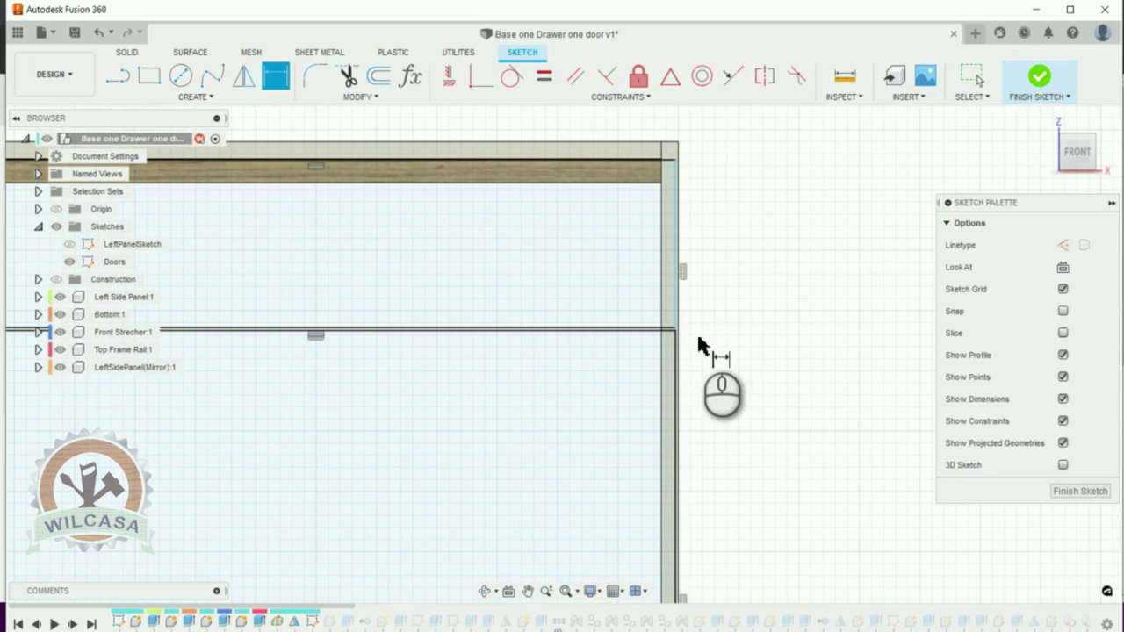
# - Constrain the Doors sketch's right edge collinear with the cabinet's side panel edge
pyautogui.click(735, 88)
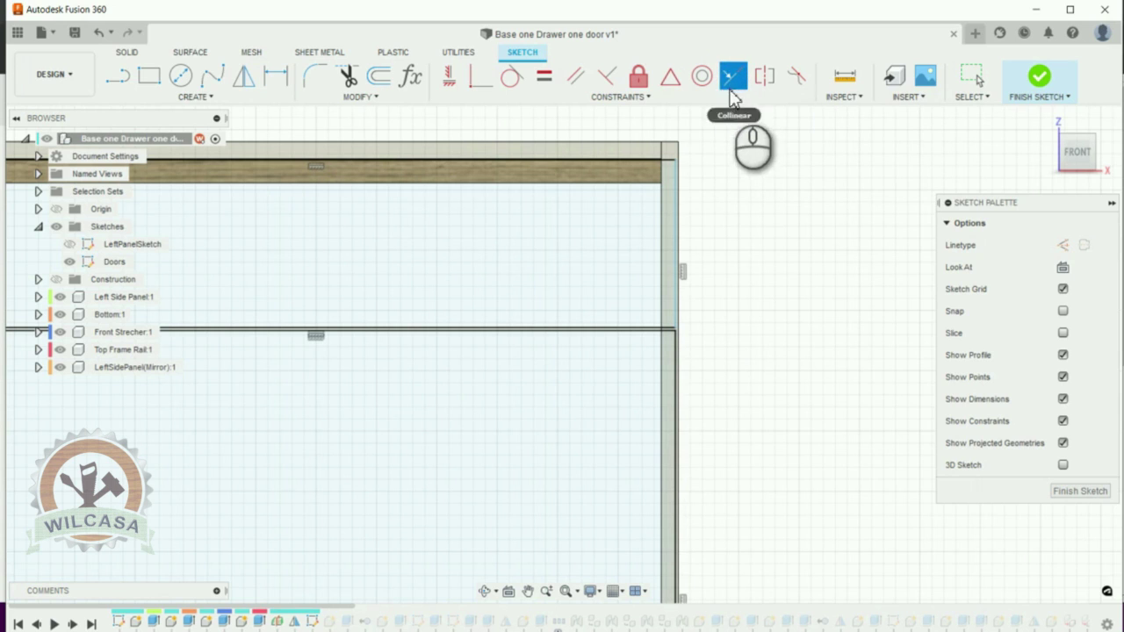
pyautogui.click(677, 246)
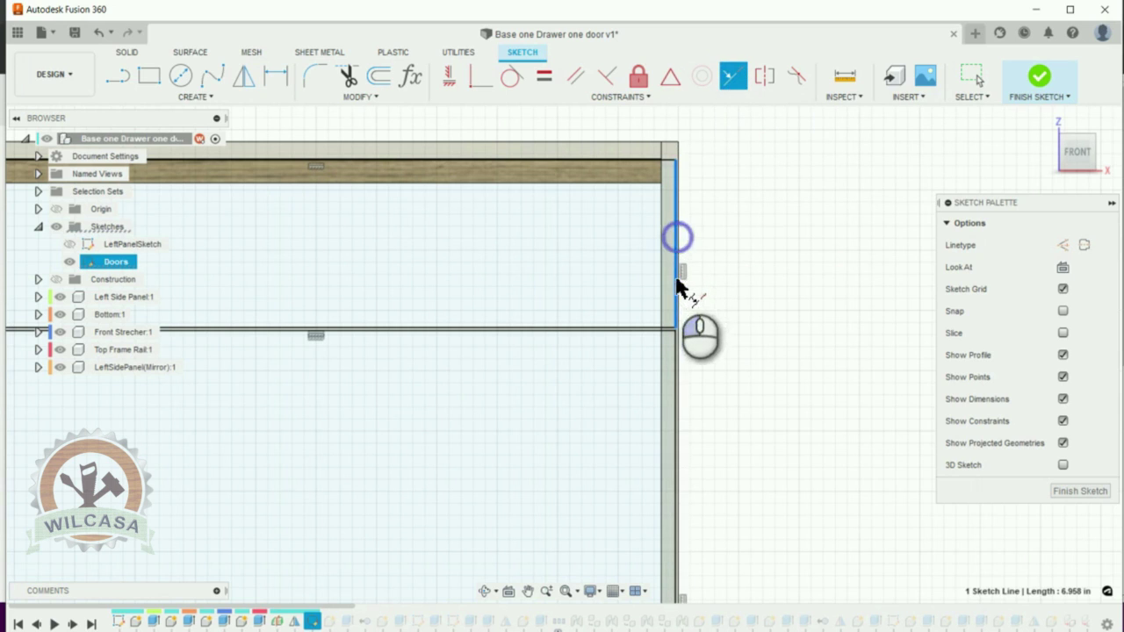
pyautogui.click(672, 359)
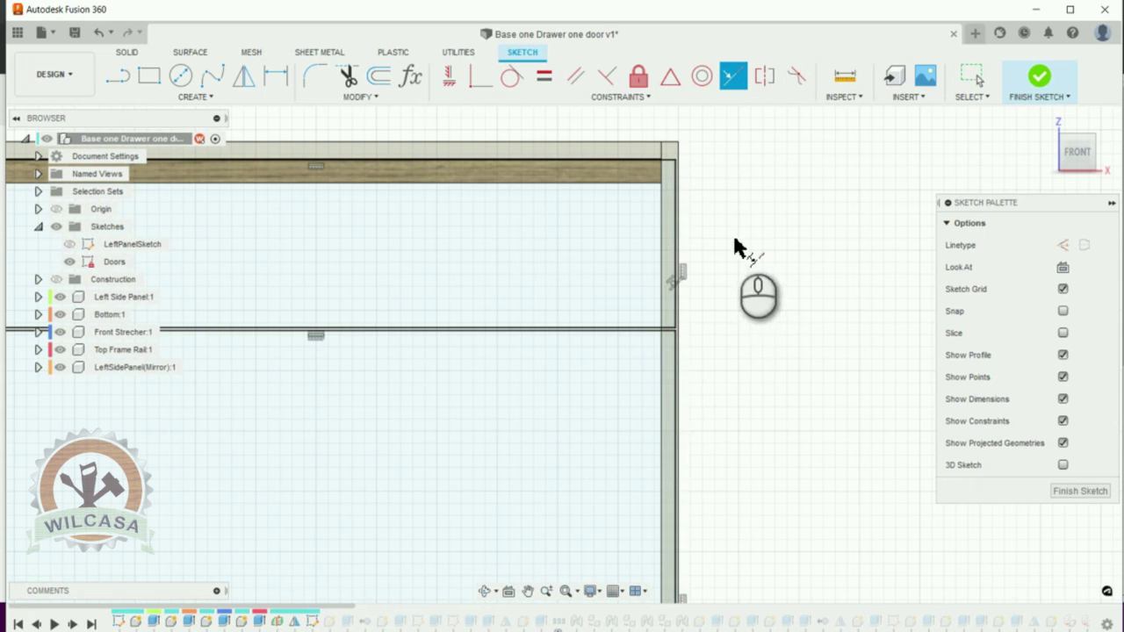
pyautogui.scroll(2, 732, 290)
pyautogui.scroll(-5, 737, 281)
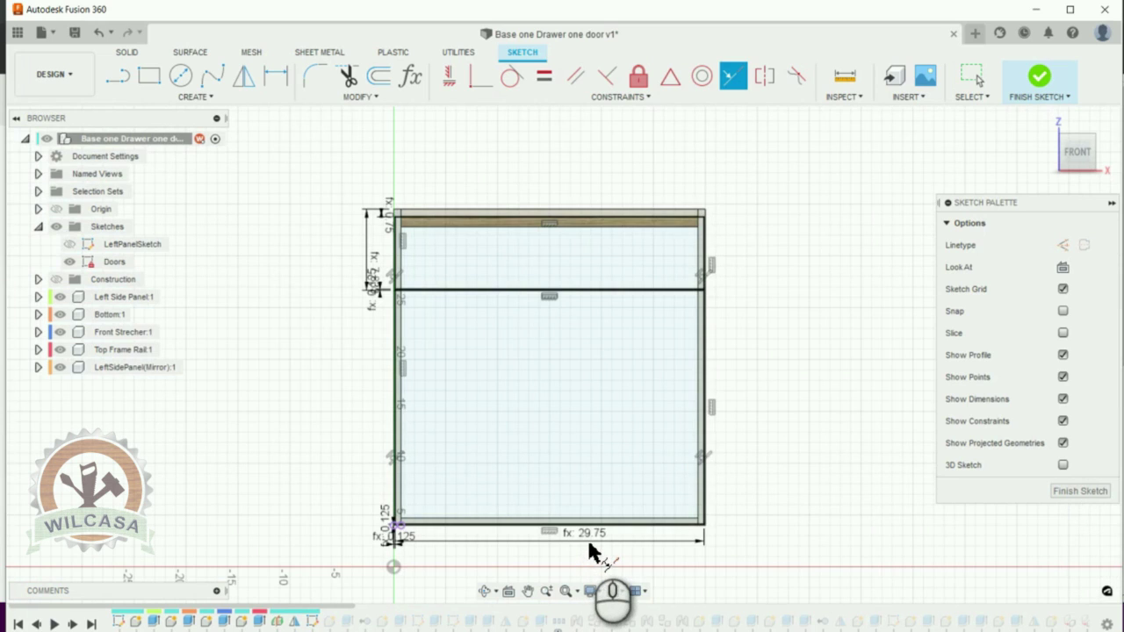
pyautogui.scroll(-5, 614, 566)
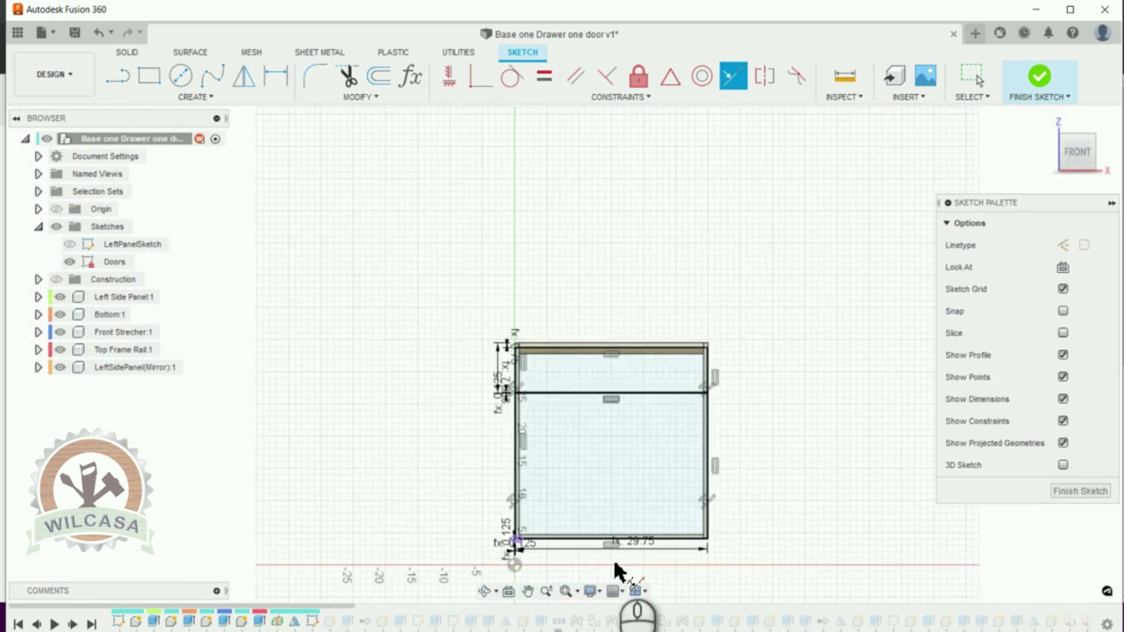
pyautogui.scroll(5, 657, 564)
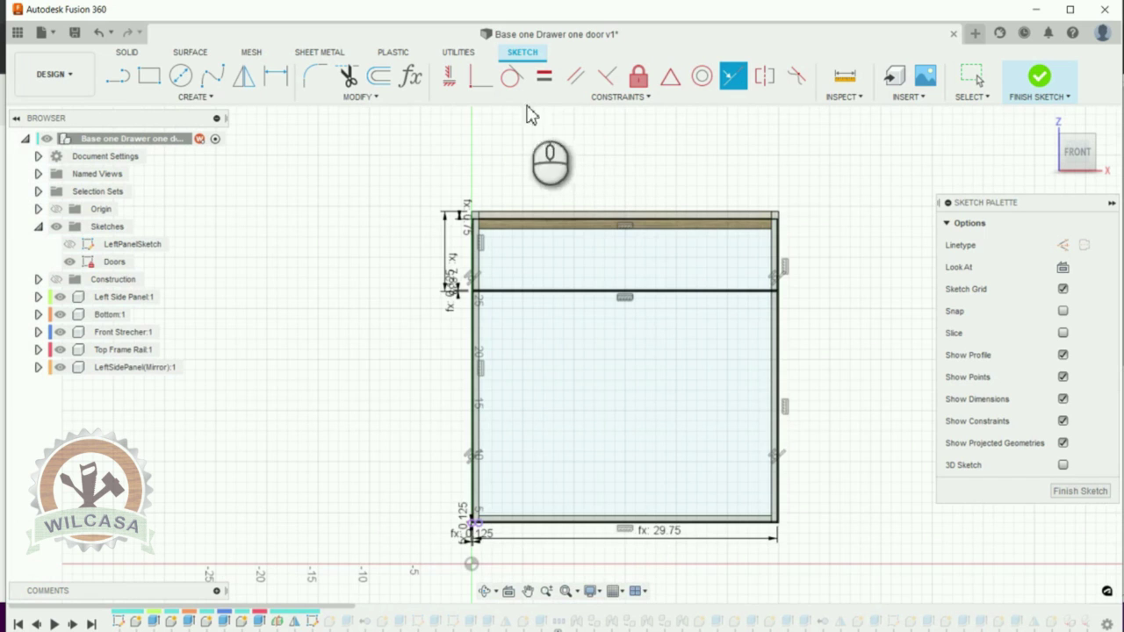
# - Change the BS_Width parameter from 30 in to 18 in in Change Parameters
pyautogui.click(410, 77)
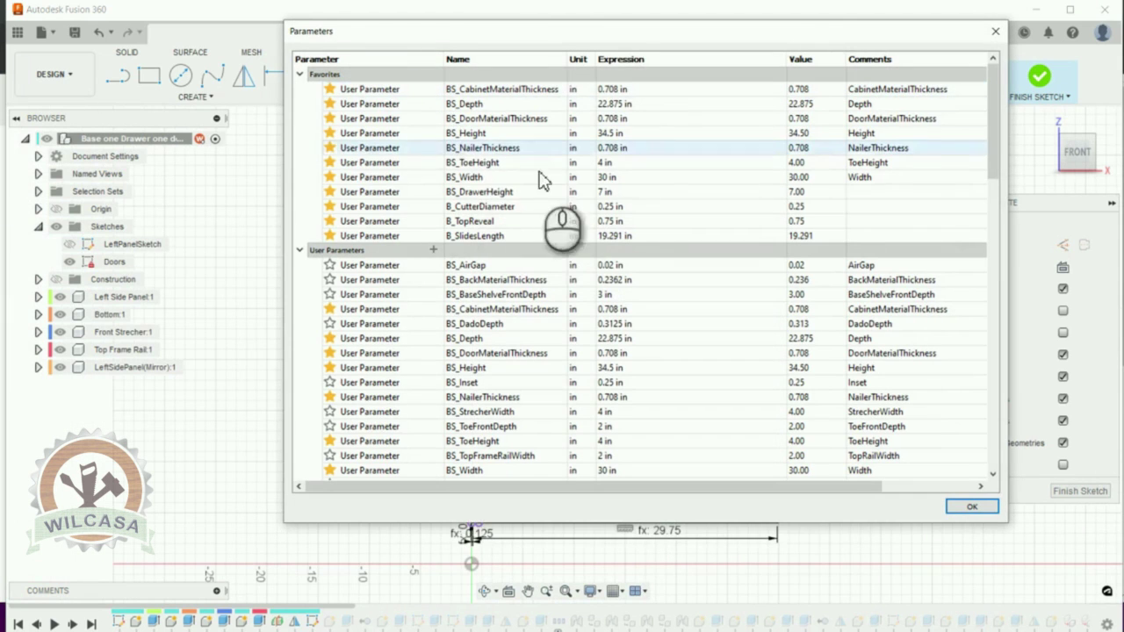
pyautogui.click(629, 176)
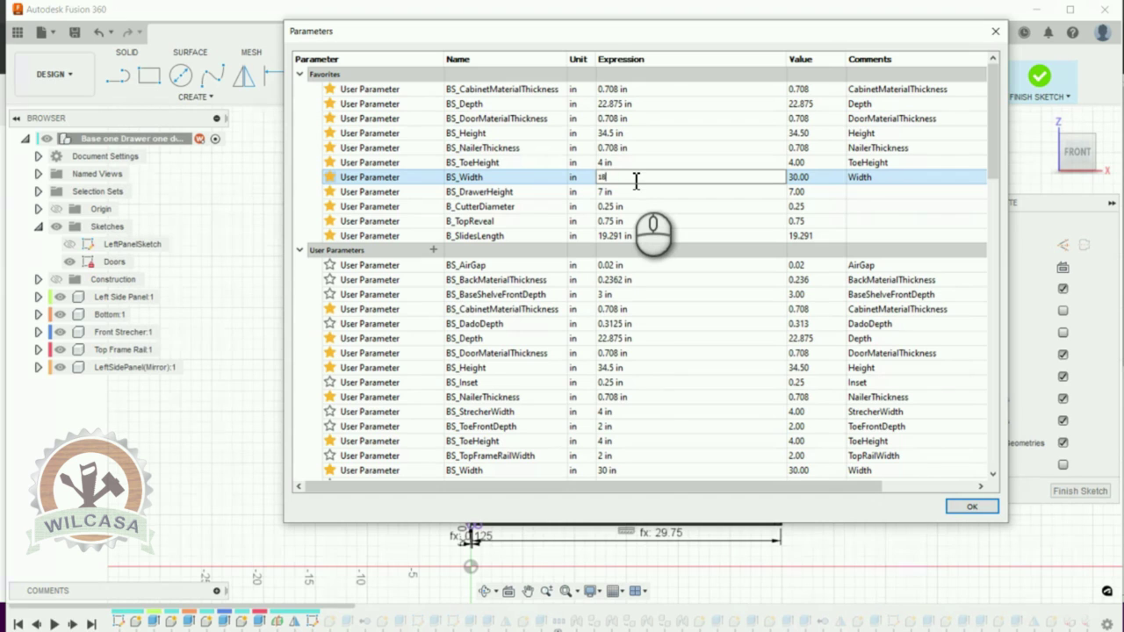
pyautogui.press('Return')
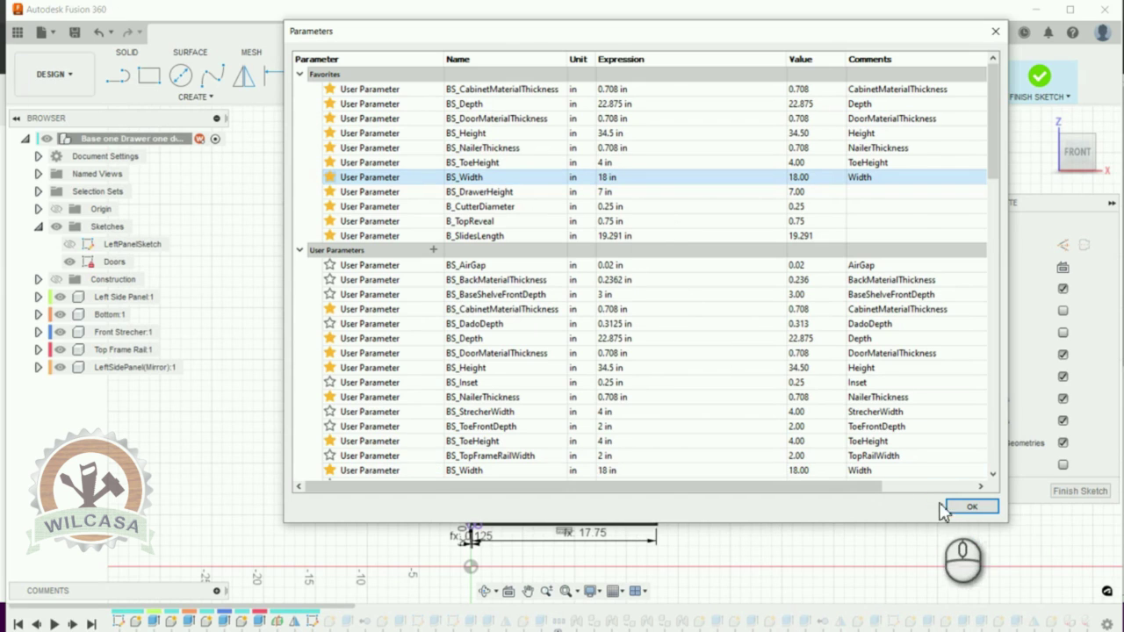
pyautogui.click(966, 506)
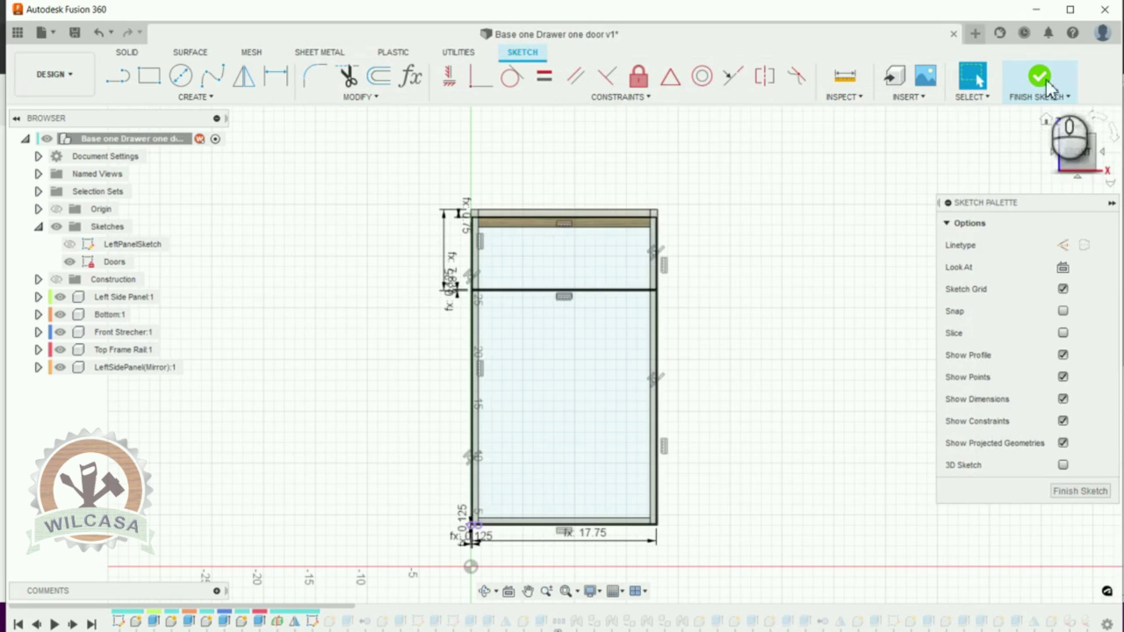
# - Finish the Doors sketch and orbit the 18 in cabinet to check the single door below the drawer front
pyautogui.click(1045, 121)
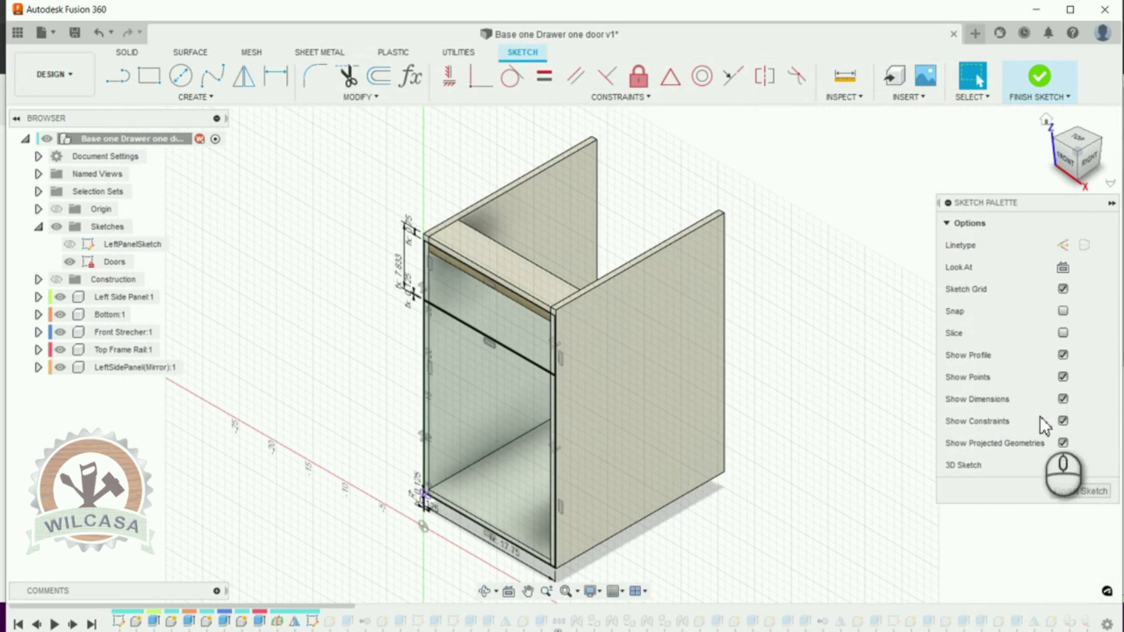
pyautogui.click(1071, 493)
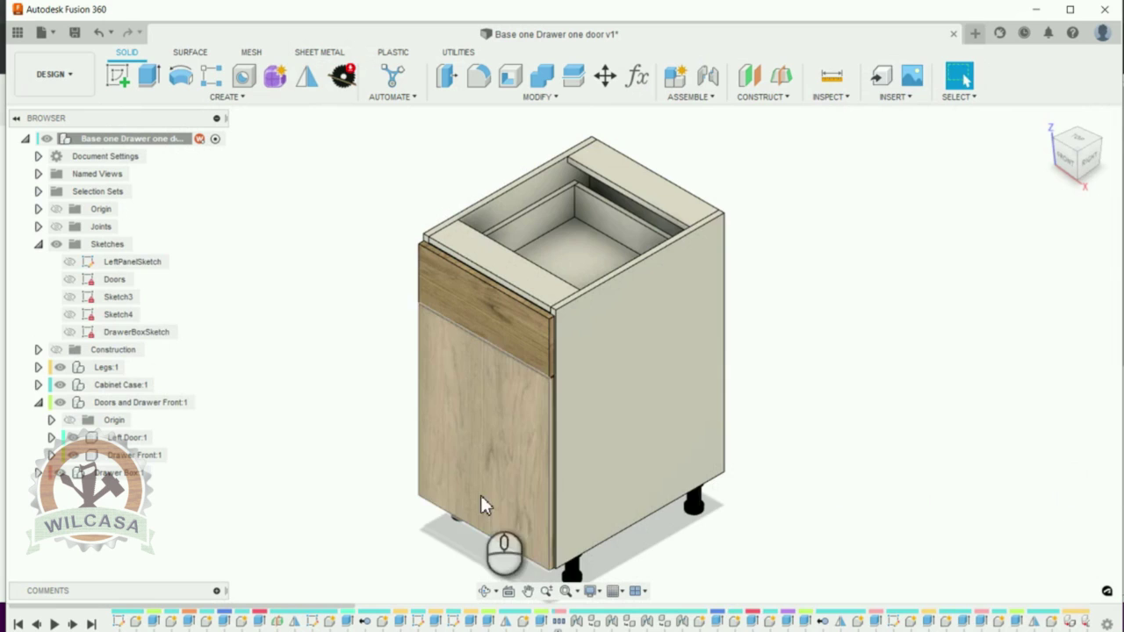
pyautogui.click(486, 591)
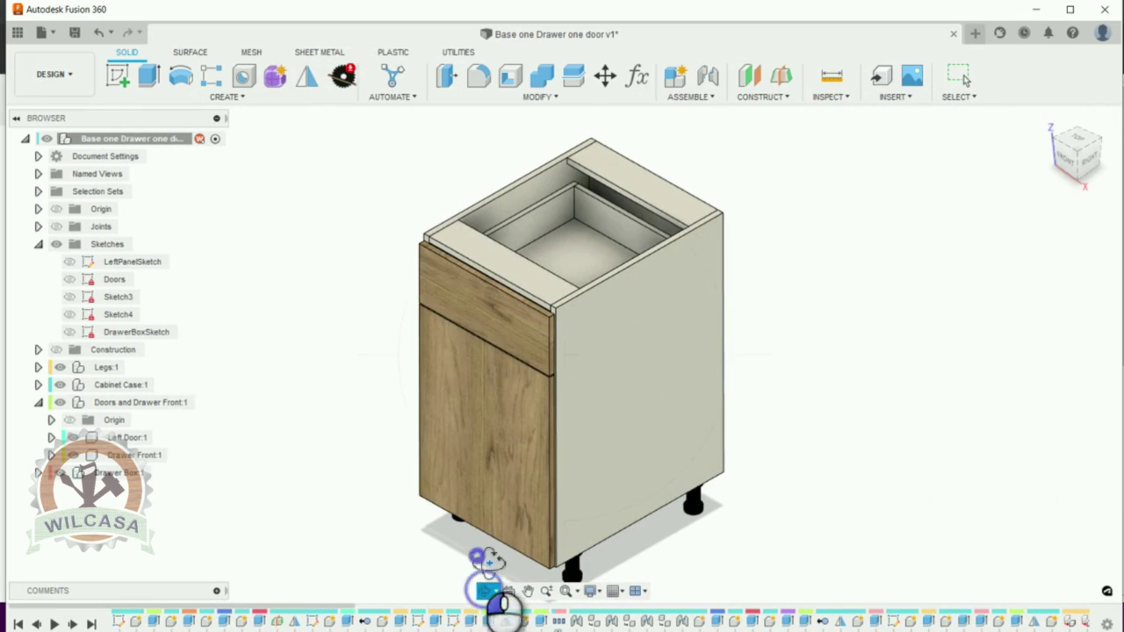
pyautogui.moveTo(496, 571)
pyautogui.mouseDown()
pyautogui.moveTo(510, 493)
pyautogui.moveTo(504, 544)
pyautogui.moveTo(524, 557)
pyautogui.moveTo(515, 572)
pyautogui.moveTo(490, 539)
pyautogui.moveTo(469, 544)
pyautogui.moveTo(513, 566)
pyautogui.mouseUp()
pyautogui.scroll(-3, 519, 564)
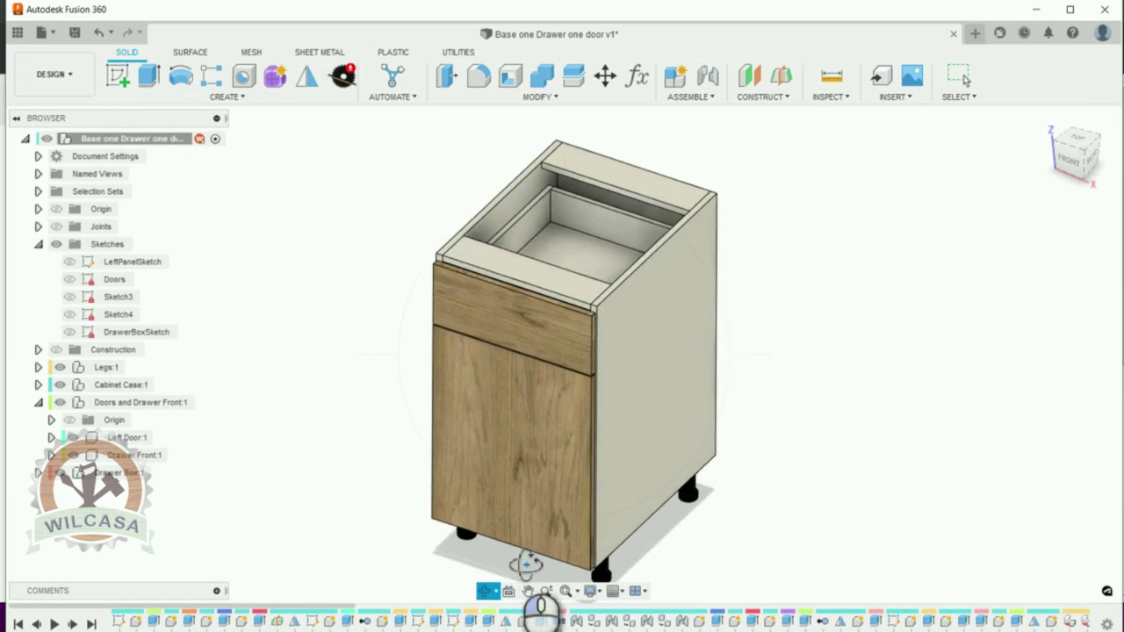
pyautogui.scroll(4, 537, 555)
pyautogui.scroll(-1, 537, 571)
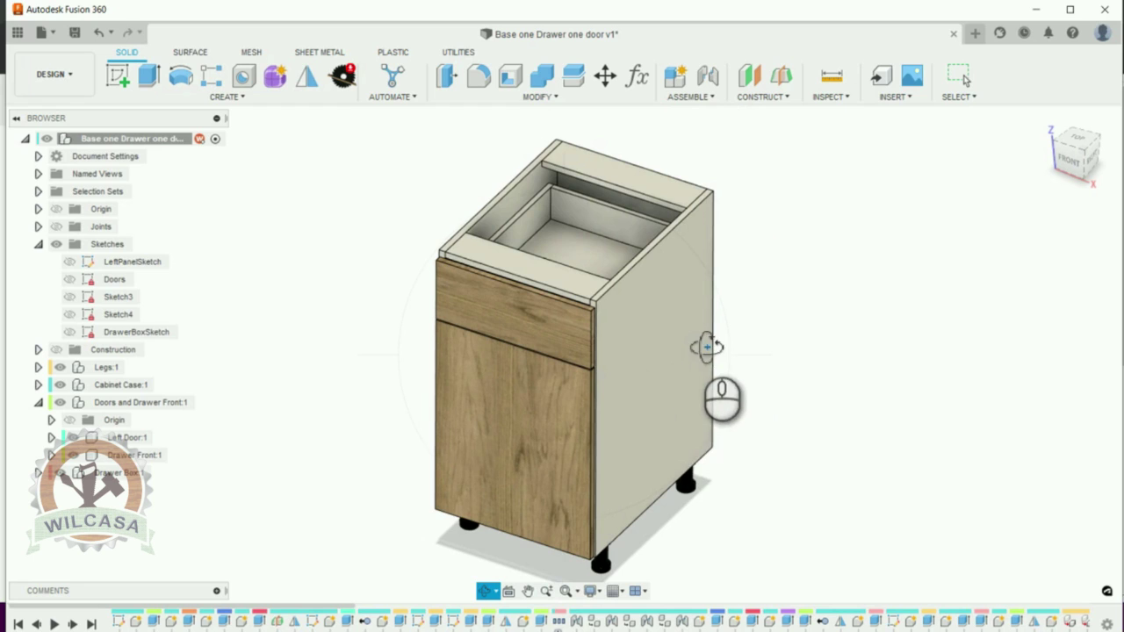
pyautogui.moveTo(707, 347); pyautogui.dragTo(705, 349)
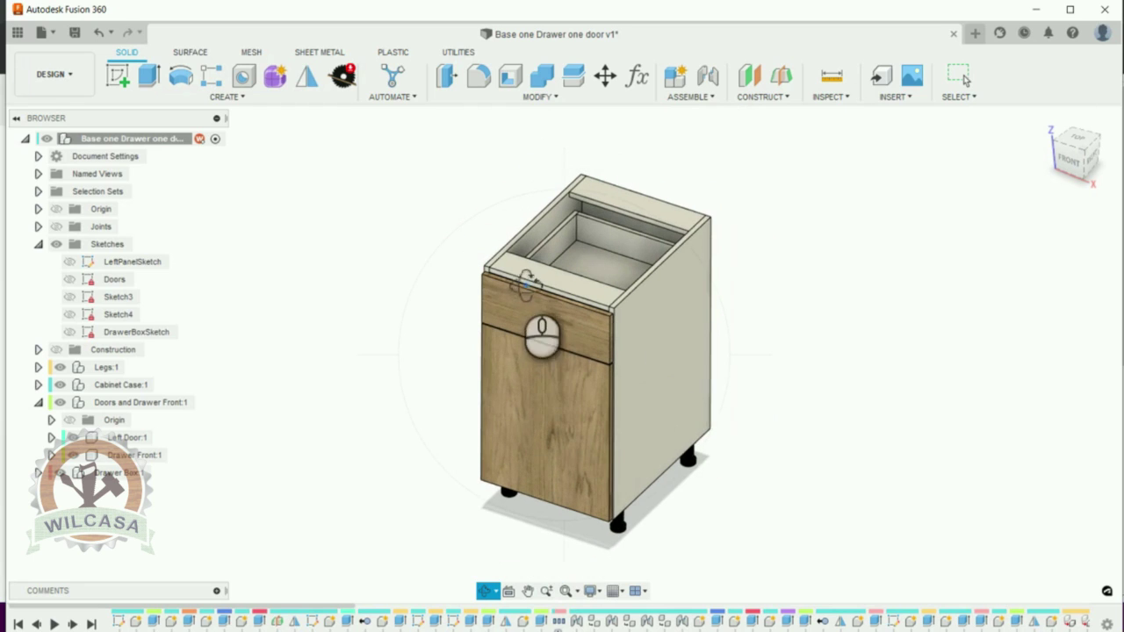
pyautogui.moveTo(527, 283); pyautogui.dragTo(522, 273)
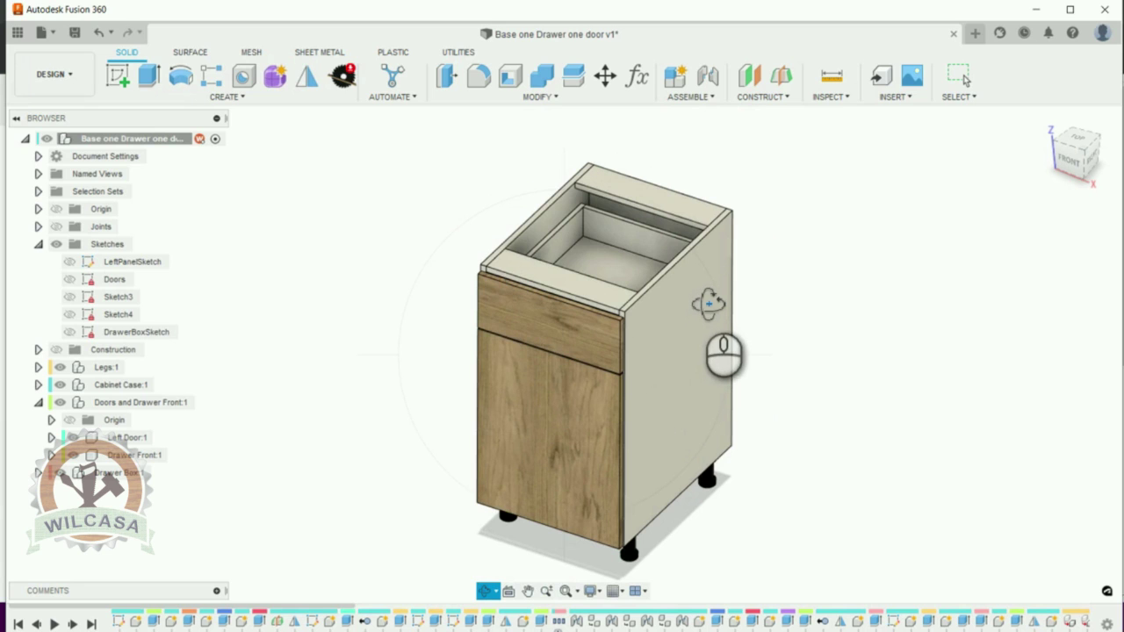
pyautogui.moveTo(534, 509); pyautogui.dragTo(644, 609)
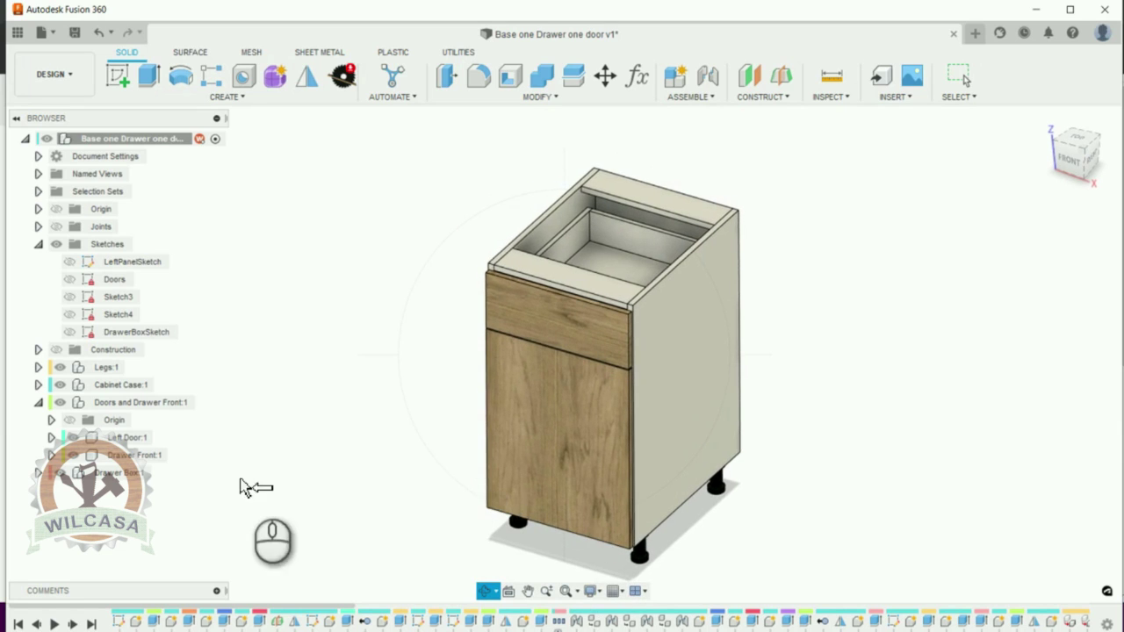
# - Save the design as 'Base one Drawer one door v2' with the User Saved description, then show the data panel
pyautogui.click(76, 37)
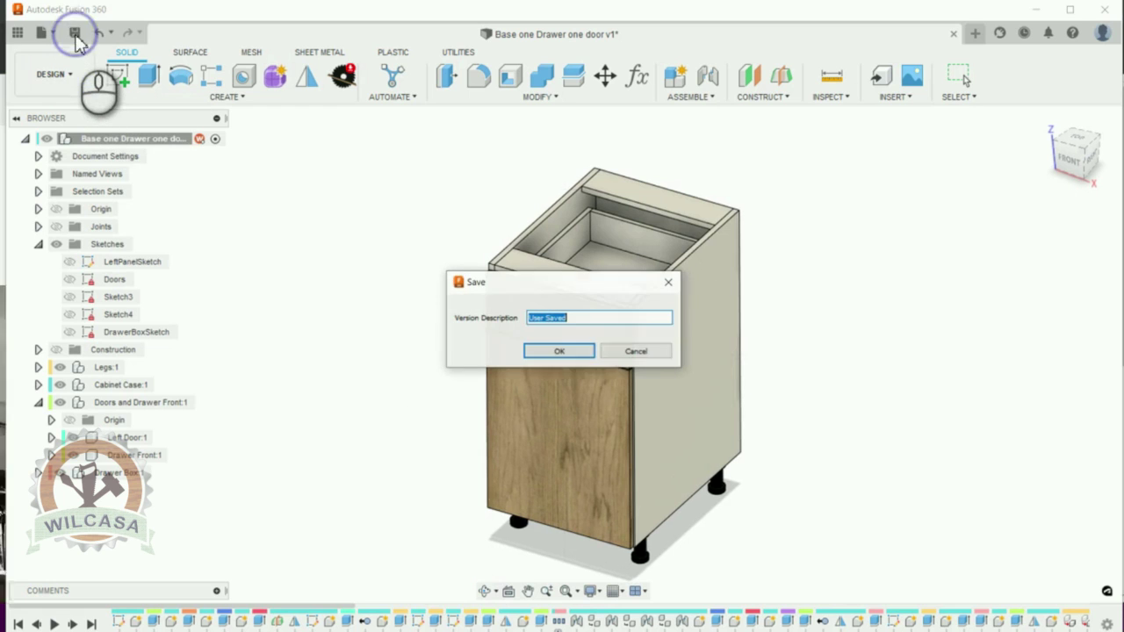
pyautogui.click(556, 351)
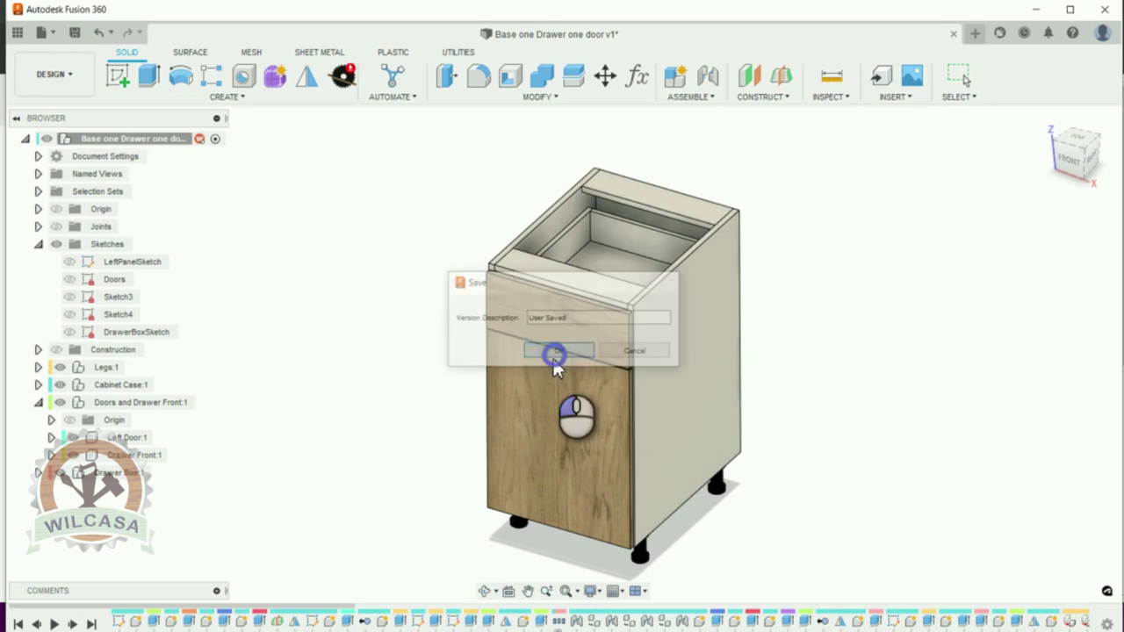
pyautogui.click(18, 34)
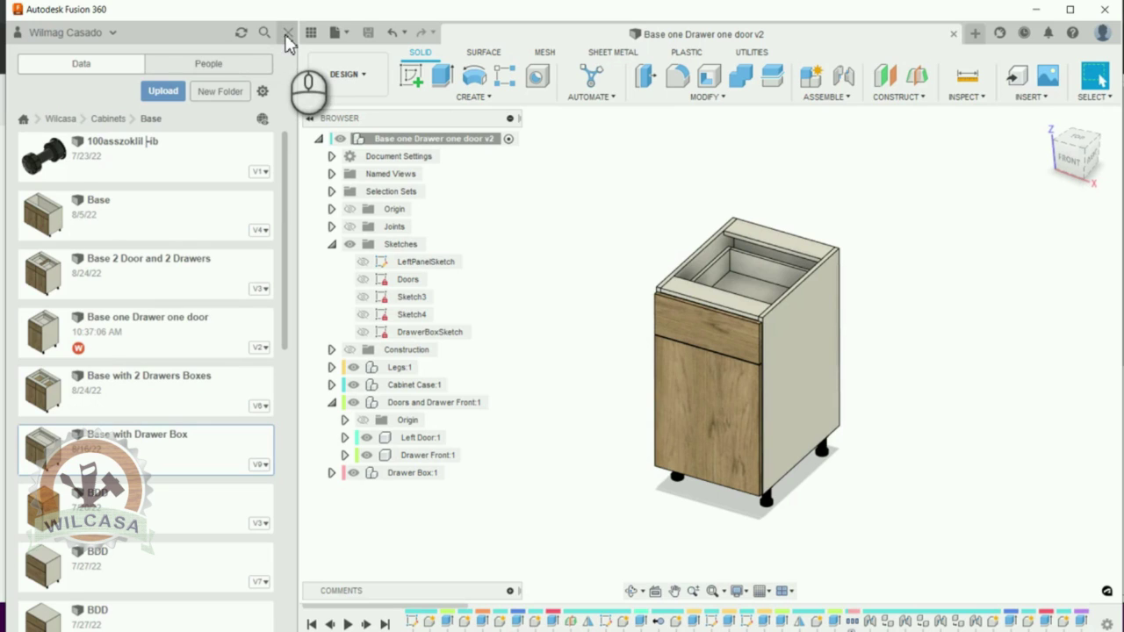
# - Close the data panel and verify in Change Parameters that BS_Width is 18 in
pyautogui.click(286, 33)
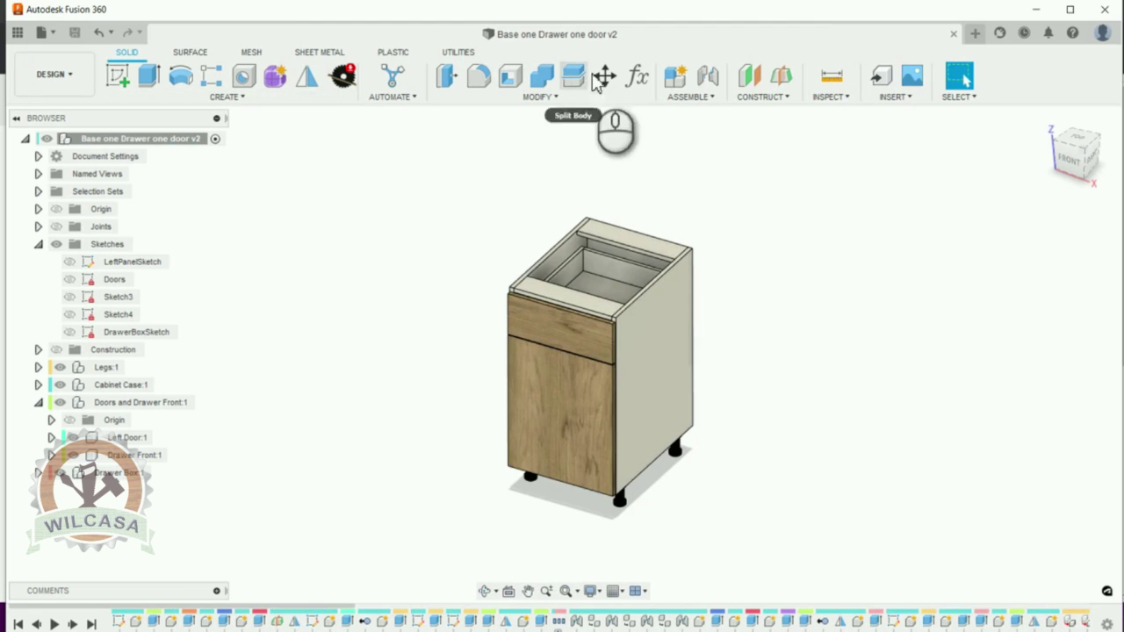
pyautogui.click(641, 81)
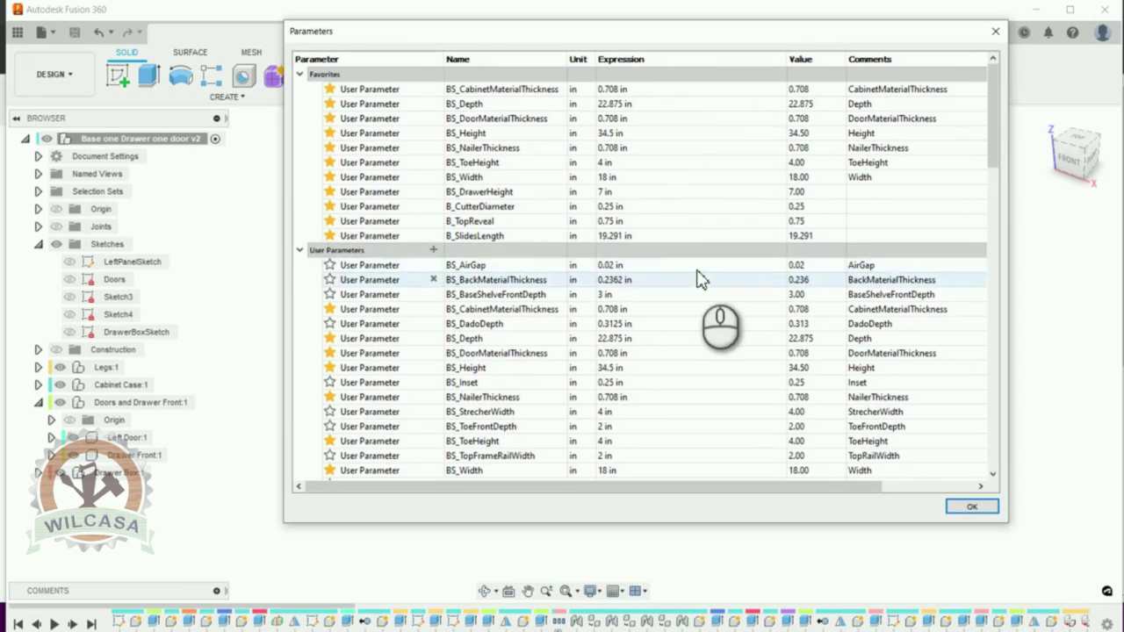
pyautogui.moveTo(999, 135); pyautogui.dragTo(1016, 113)
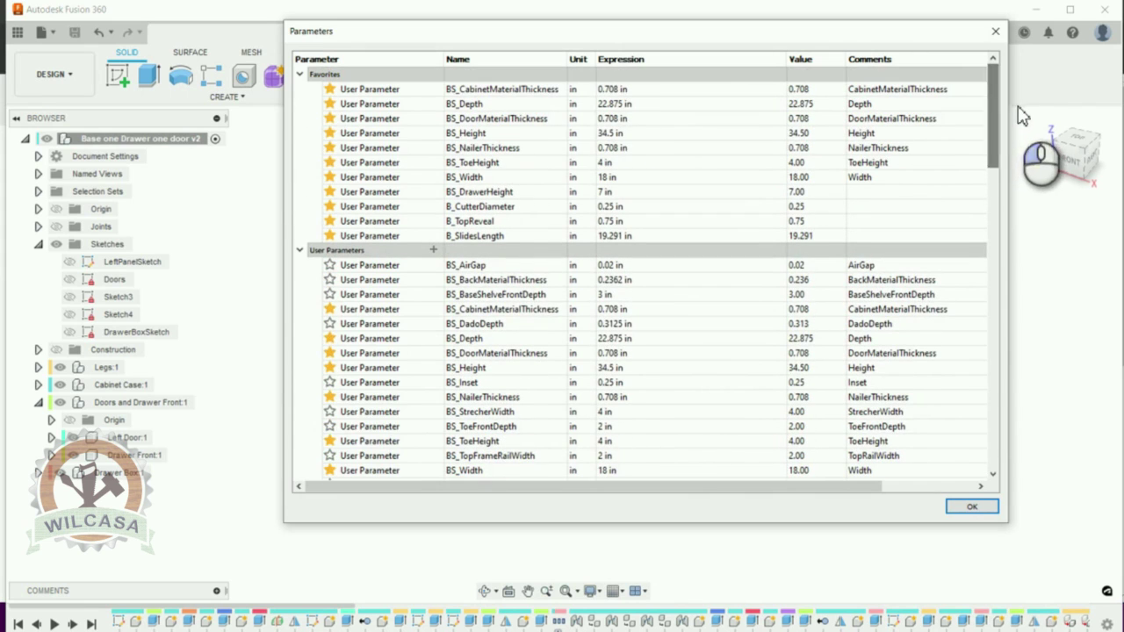
pyautogui.click(972, 508)
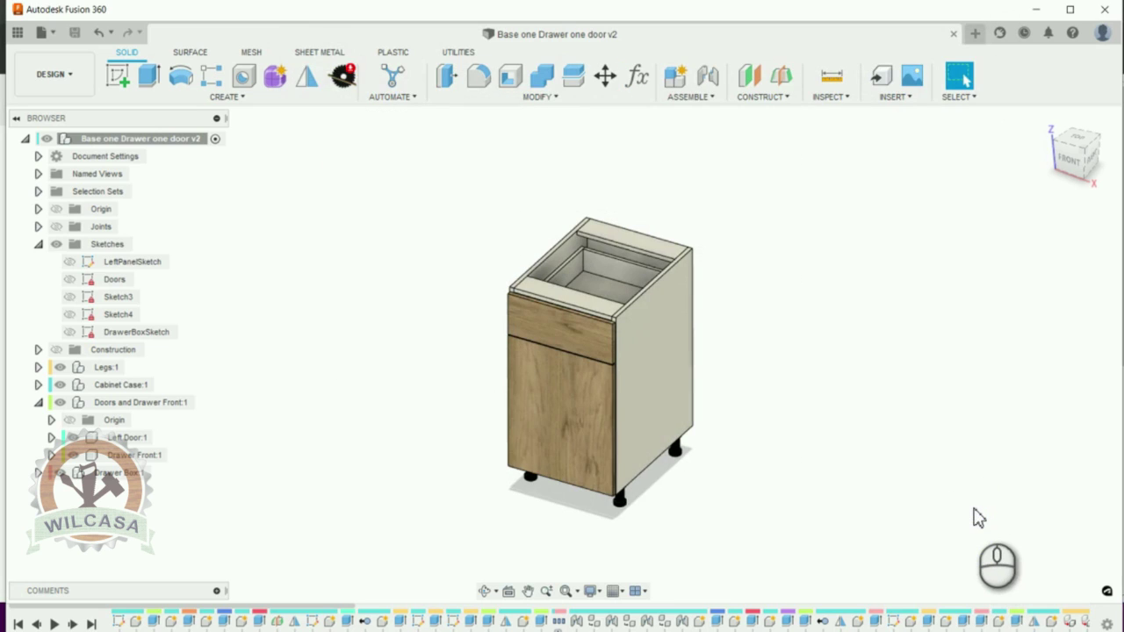